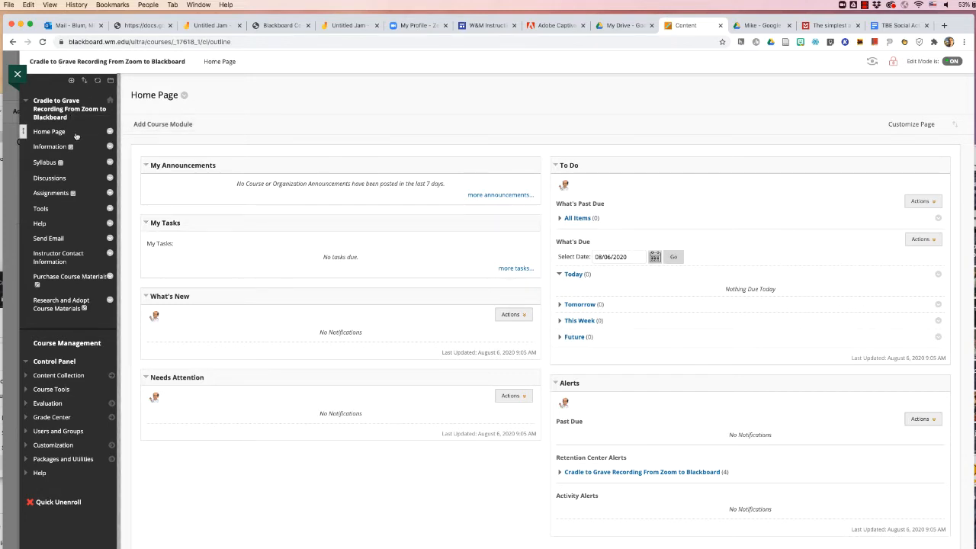
Add a tool link named Panopto to the course menu, with the type Panopto Course Tool Application.
{"action": "left_click", "coordinate": [71, 81]}
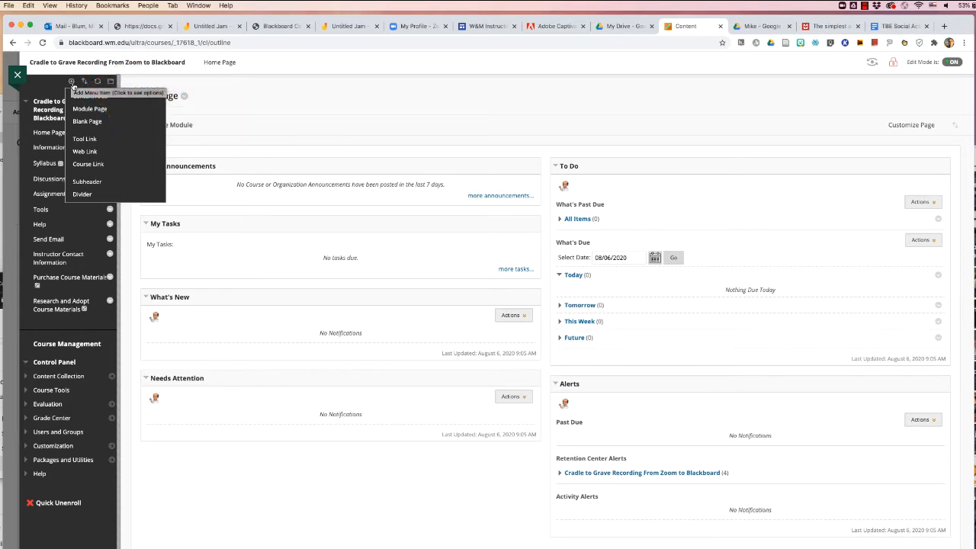
{"action": "left_click", "coordinate": [71, 81]}
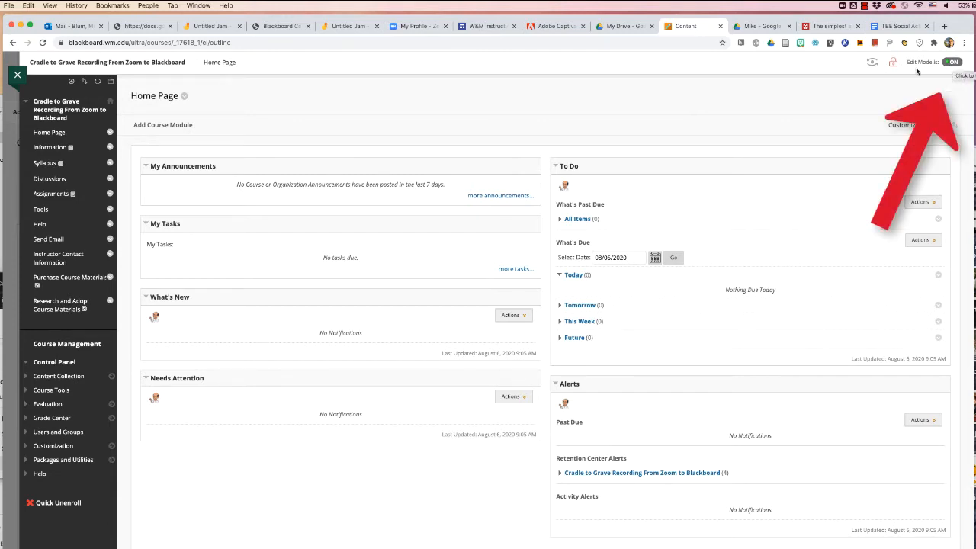
{"action": "left_click", "coordinate": [71, 81]}
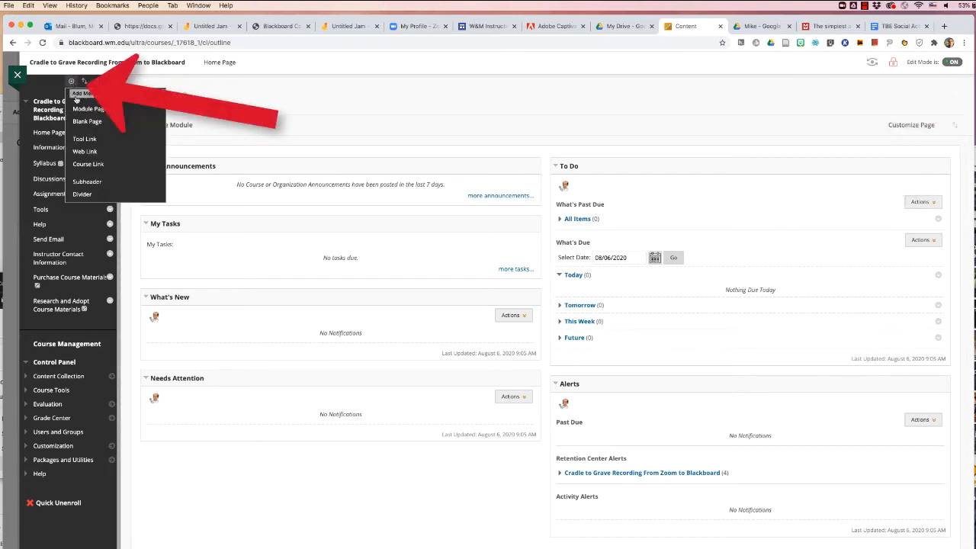
{"action": "left_click", "coordinate": [82, 140]}
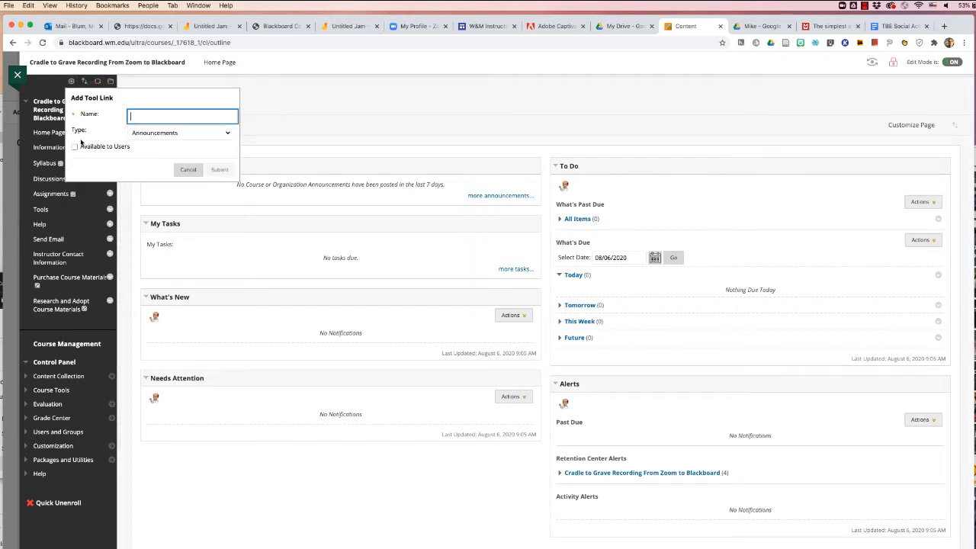
{"action": "type", "text": "Pa"}
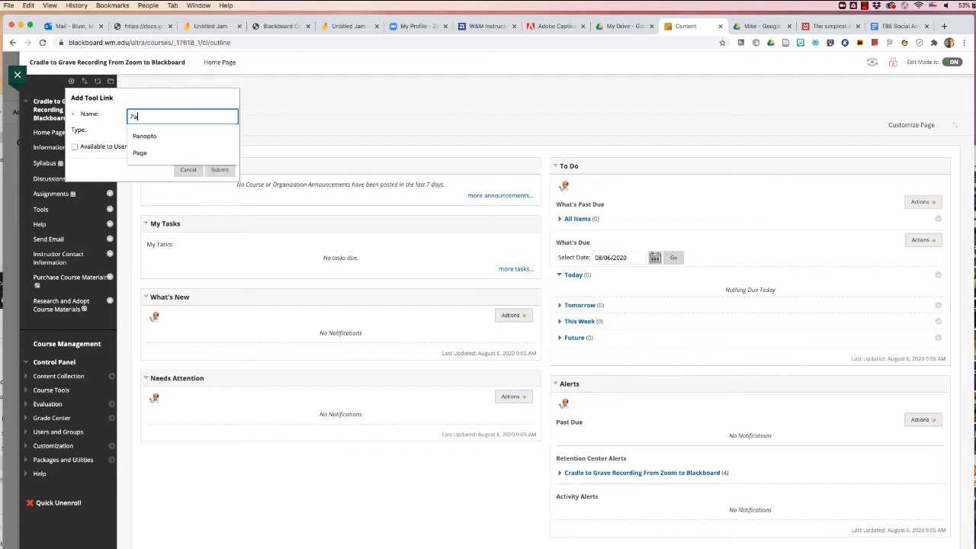
{"action": "type", "text": "nopto"}
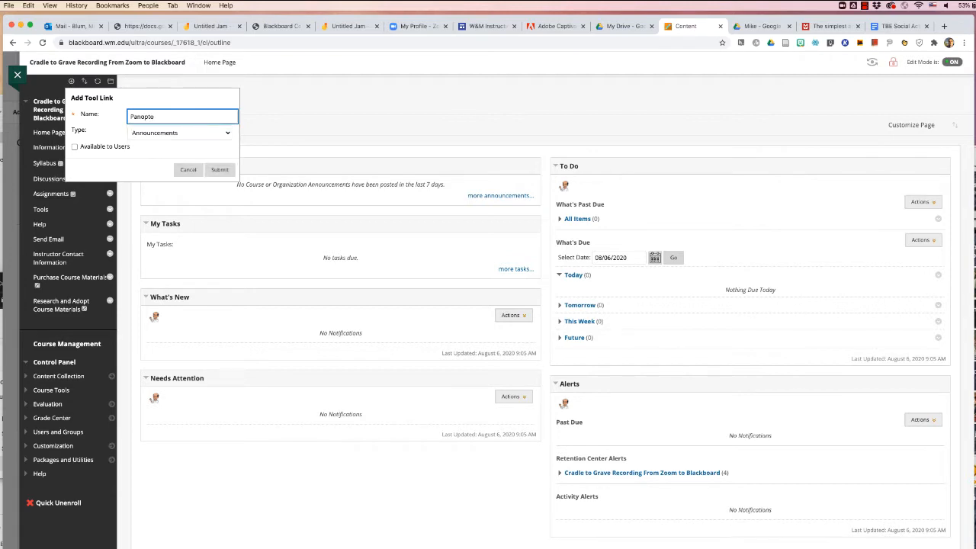
{"action": "left_click", "coordinate": [227, 134]}
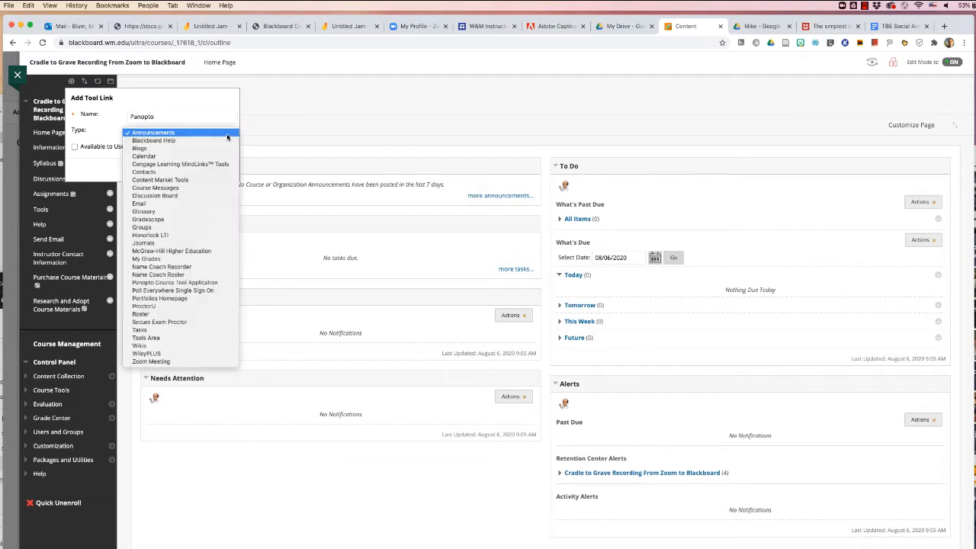
{"action": "left_click", "coordinate": [178, 283]}
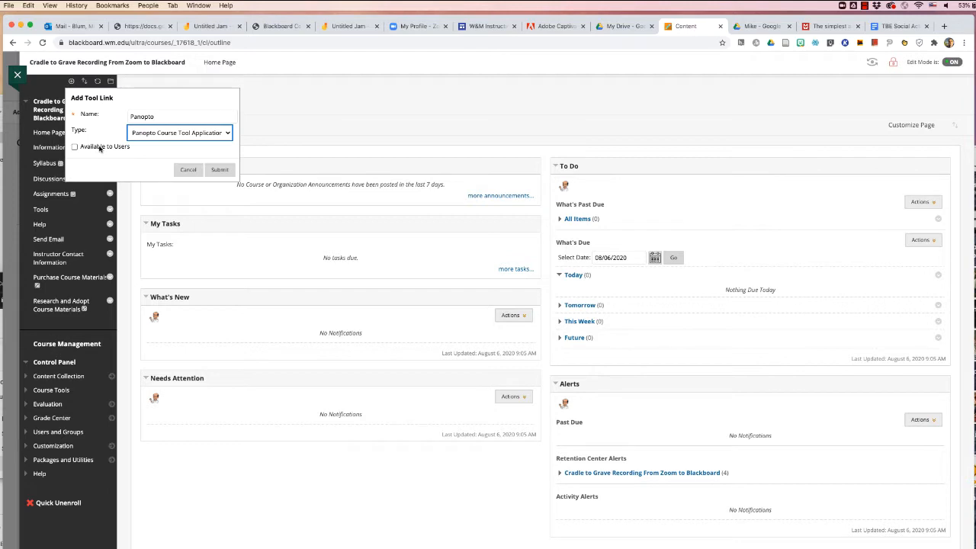
{"action": "left_click", "coordinate": [219, 170]}
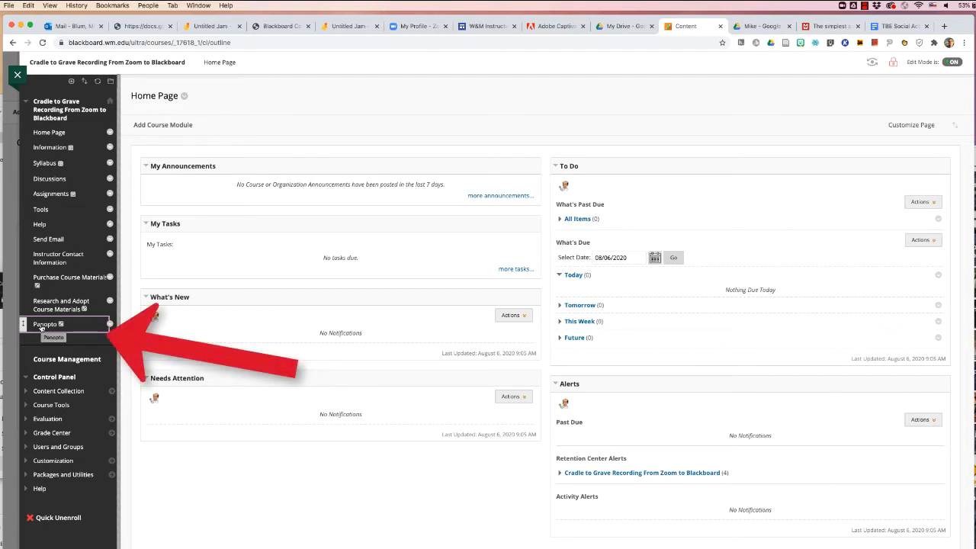
Configure the course for Panopto by adding it to wmedu.hosted.panopto.com, return to the course, and open its Panopto content.
{"action": "left_click", "coordinate": [41, 326]}
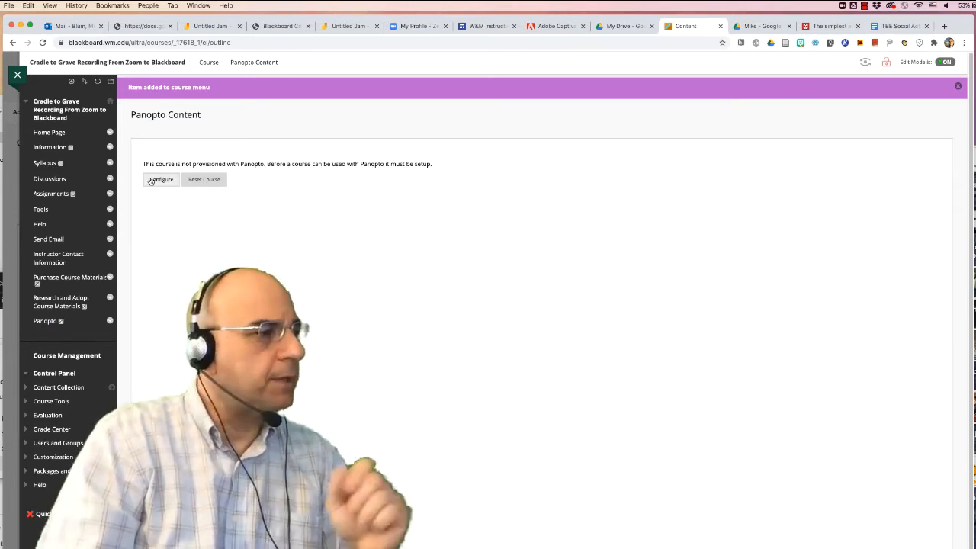
{"action": "left_click", "coordinate": [156, 180]}
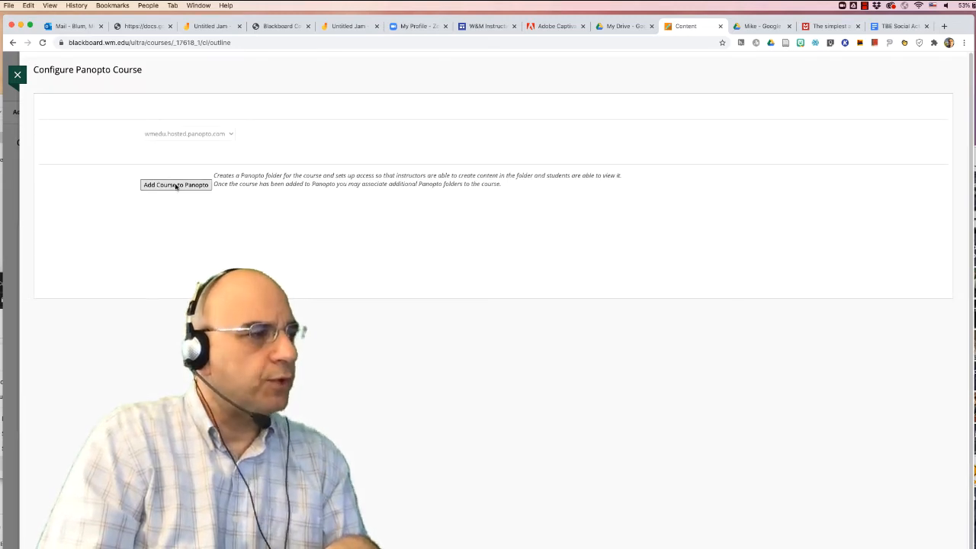
{"action": "left_click", "coordinate": [176, 185]}
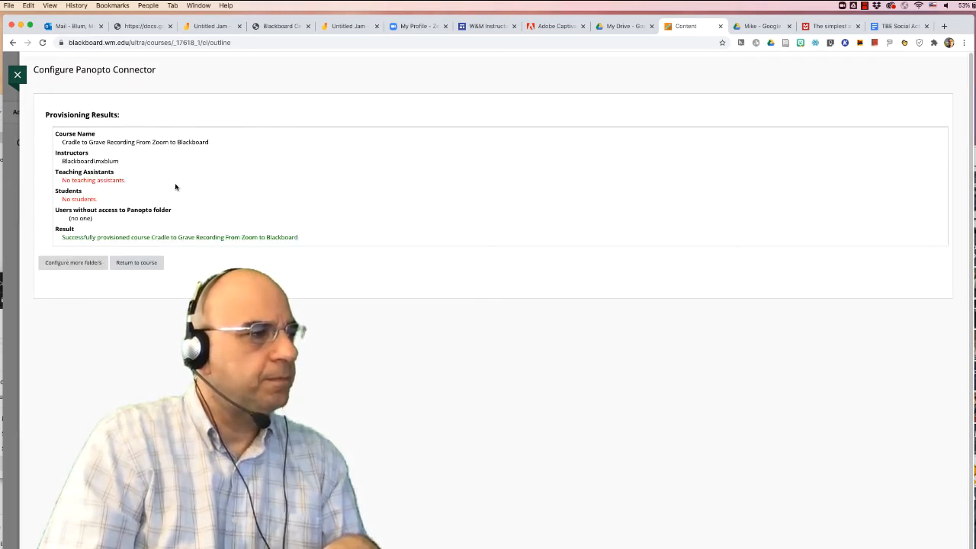
{"action": "left_click", "coordinate": [137, 262]}
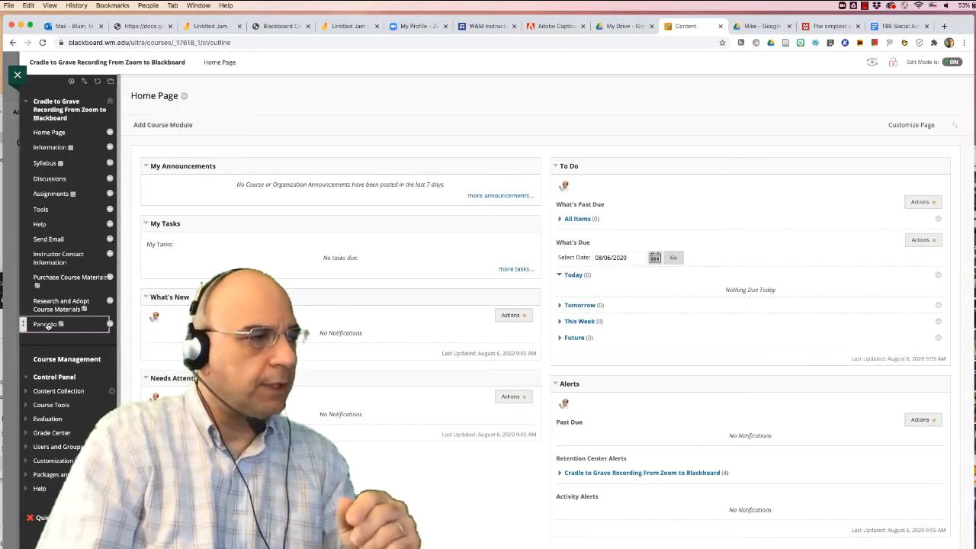
{"action": "left_click", "coordinate": [46, 324]}
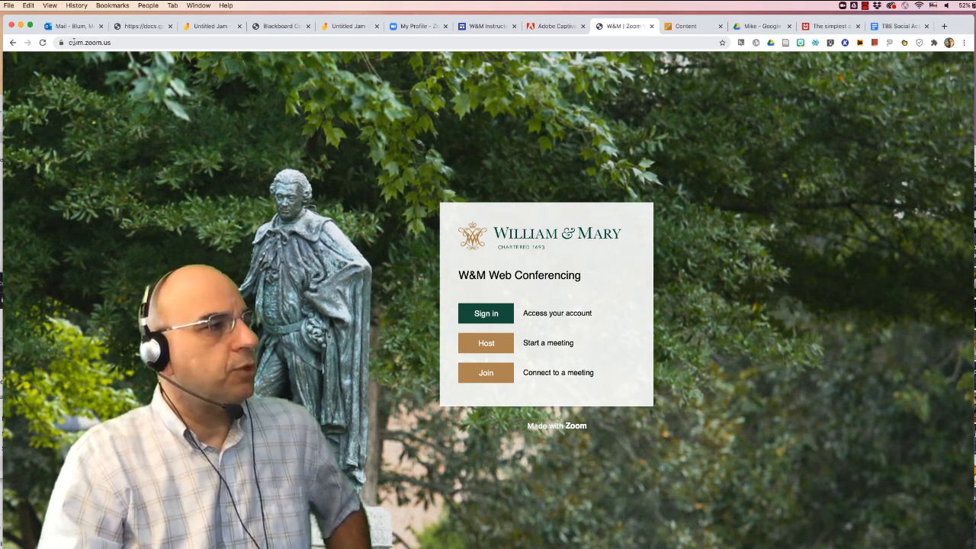
Sign in to the W&M Zoom site and start scheduling a new meeting with the topic Class 1.
{"action": "left_click", "coordinate": [486, 313]}
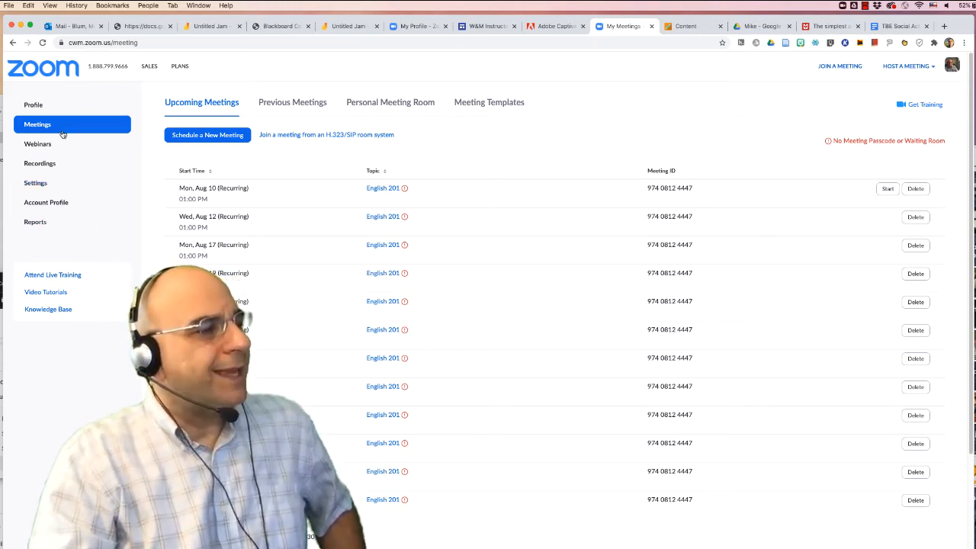
{"action": "left_click", "coordinate": [211, 139]}
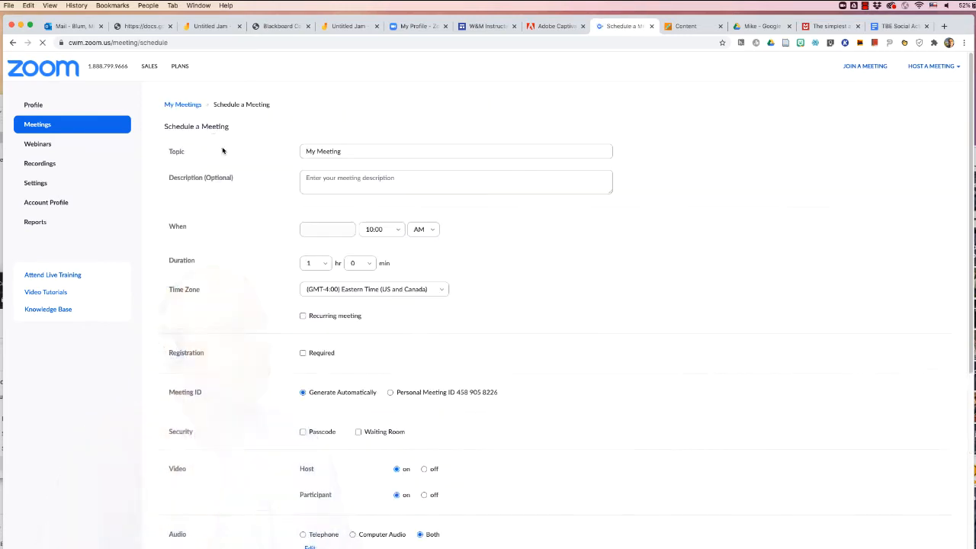
{"action": "left_click_drag", "start_coordinate": [355, 151], "coordinate": [281, 151]}
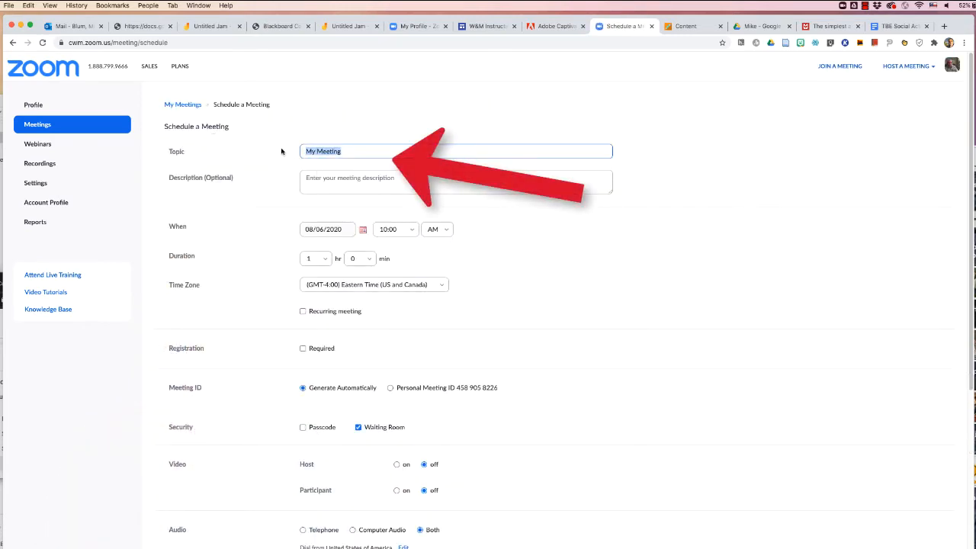
{"action": "type", "text": "Class 1"}
Set the start time of the Class 1 meeting to 2:00 PM.
{"action": "left_click", "coordinate": [412, 233]}
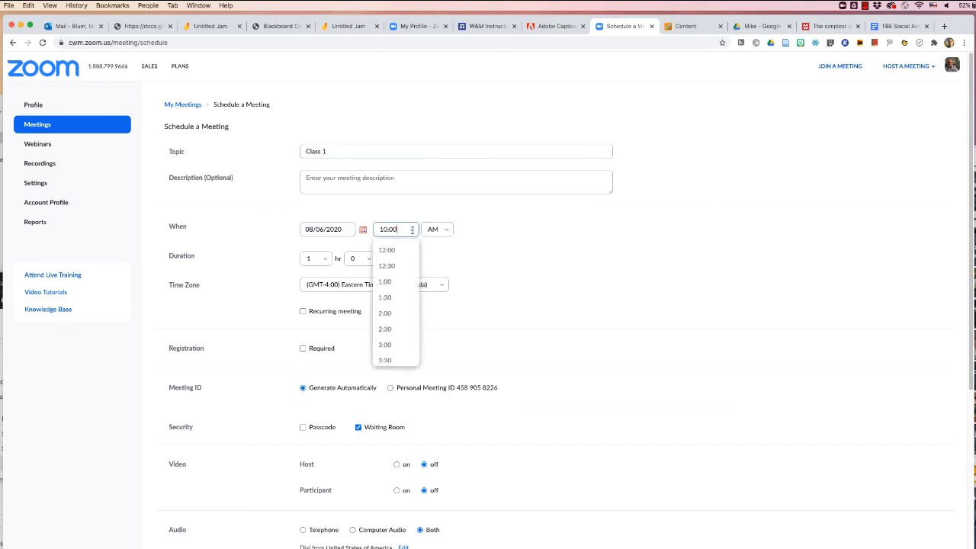
{"action": "left_click", "coordinate": [388, 314]}
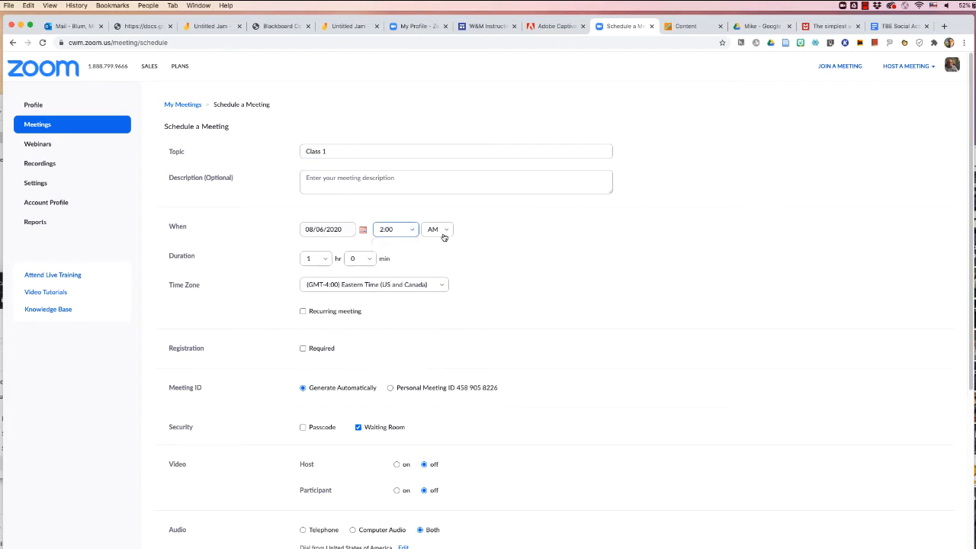
{"action": "left_click", "coordinate": [444, 230]}
{"action": "left_click", "coordinate": [440, 266]}
Make the meeting recurring and set its start date to 08/20/2020.
{"action": "left_click", "coordinate": [303, 312]}
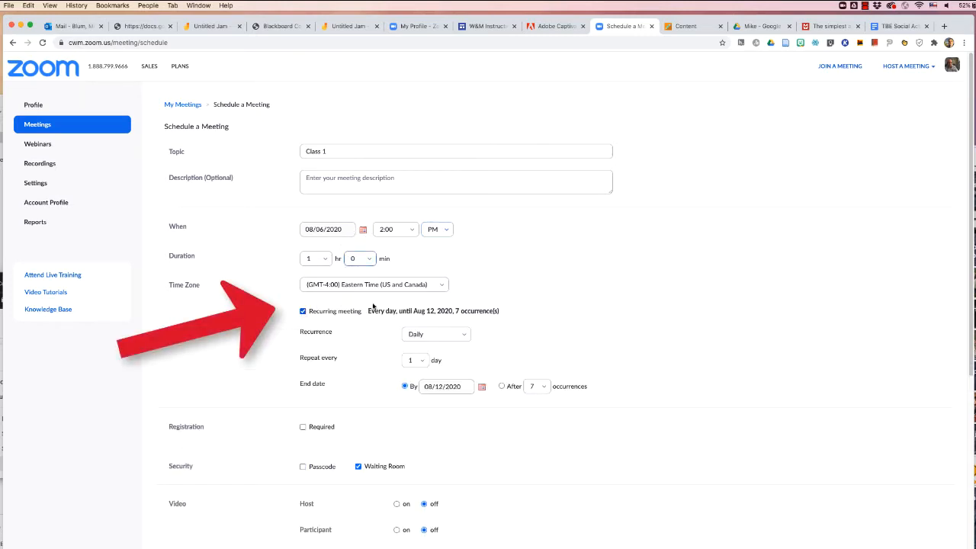
{"action": "left_click", "coordinate": [363, 232]}
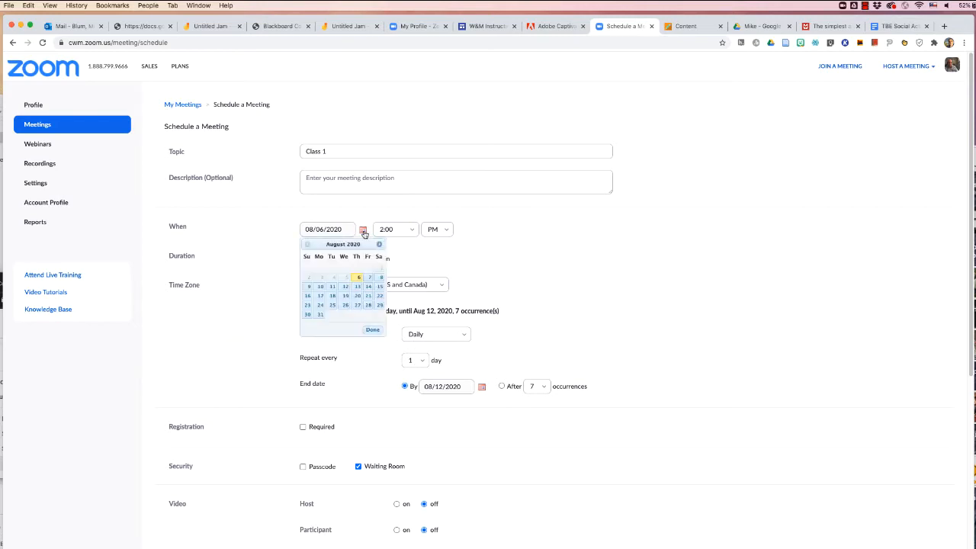
{"action": "left_click", "coordinate": [357, 296]}
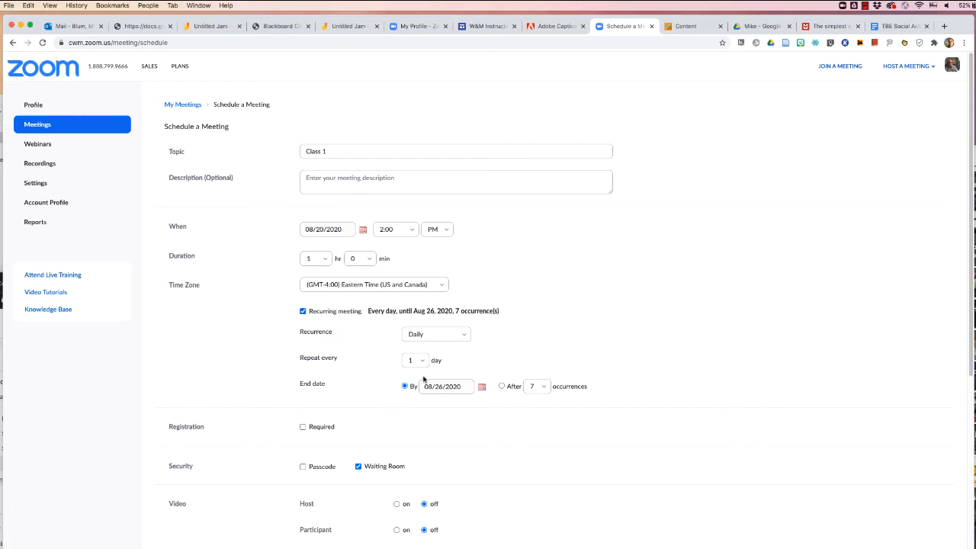
Set the meeting to recur weekly on Tuesday as well as Thursday, with the end date 11/26/2020.
{"action": "left_click", "coordinate": [465, 336]}
{"action": "left_click", "coordinate": [427, 371]}
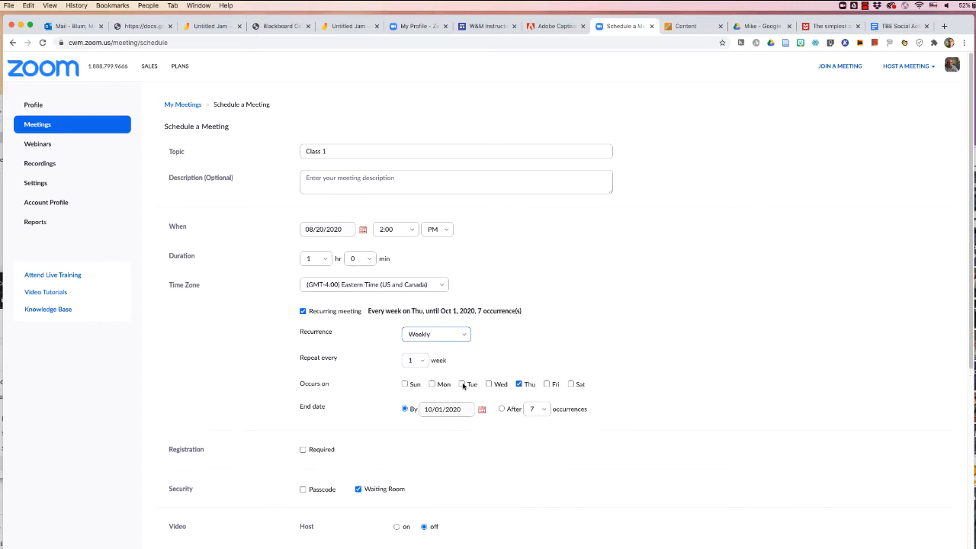
{"action": "left_click", "coordinate": [462, 384]}
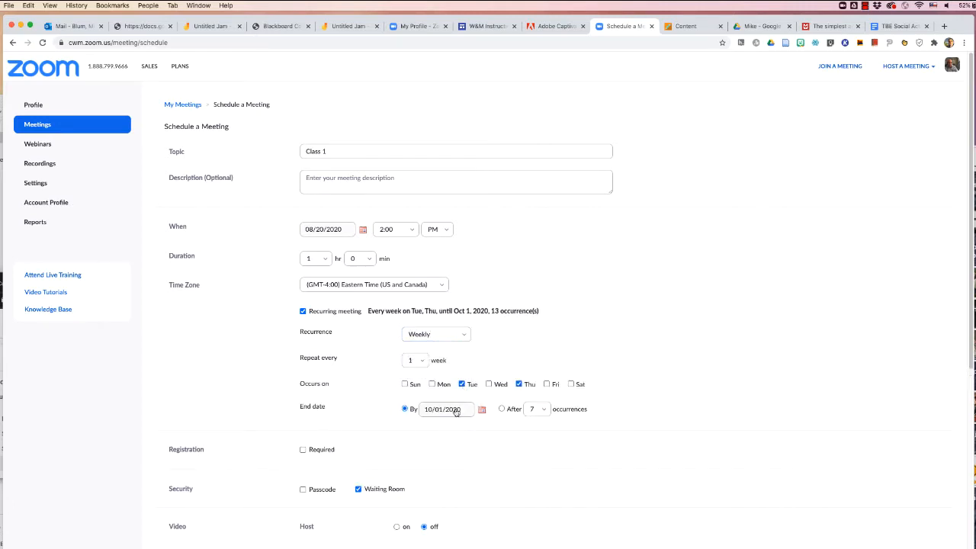
{"action": "left_click", "coordinate": [481, 410]}
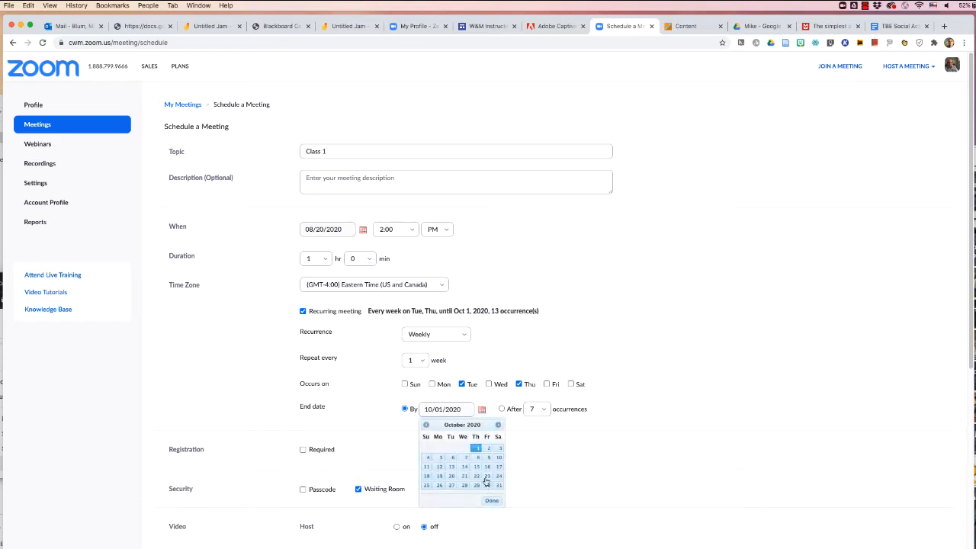
{"action": "left_click", "coordinate": [498, 425]}
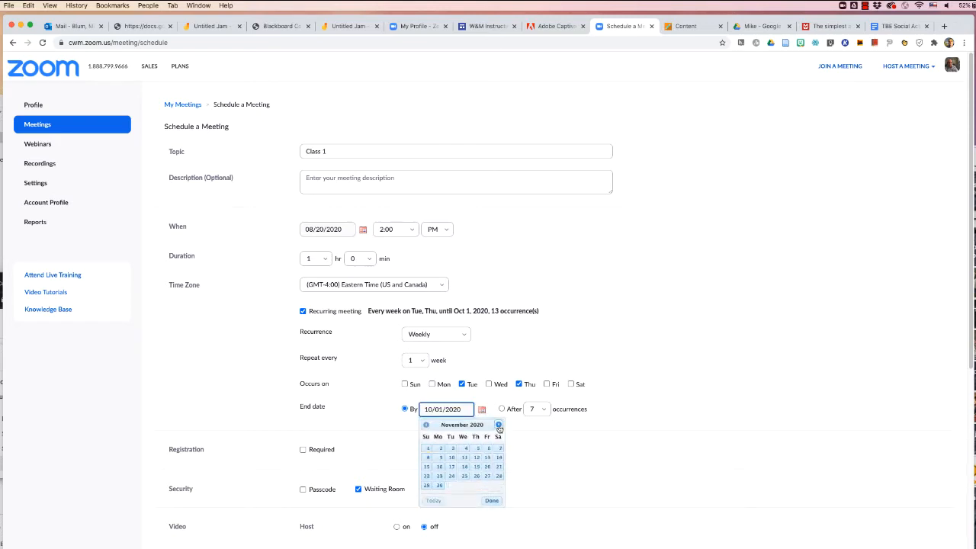
{"action": "left_click", "coordinate": [476, 477]}
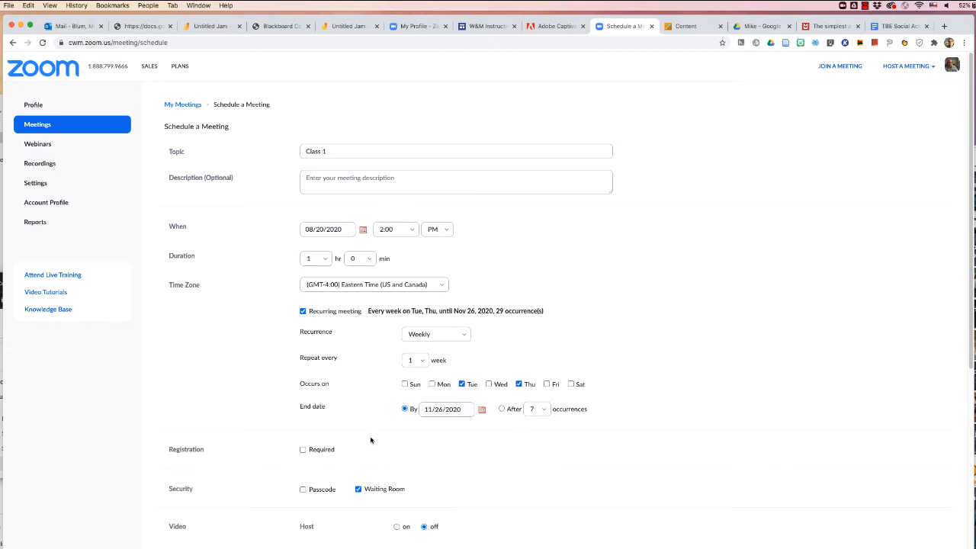
Turn off the waiting room in the meeting's security settings.
{"action": "scroll", "coordinate": [368, 480], "scroll_direction": "down", "scroll_amount": 3}
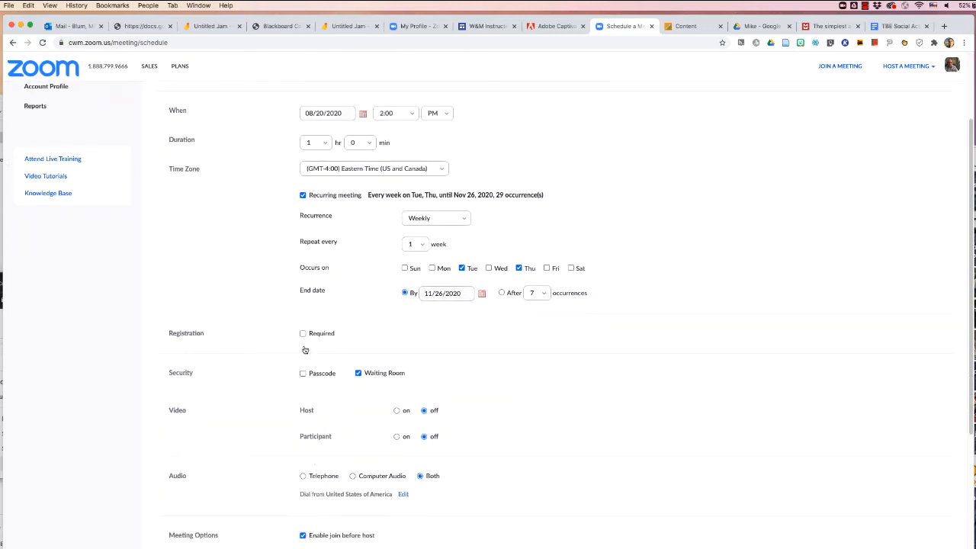
{"action": "scroll", "coordinate": [317, 420], "scroll_direction": "down", "scroll_amount": 2}
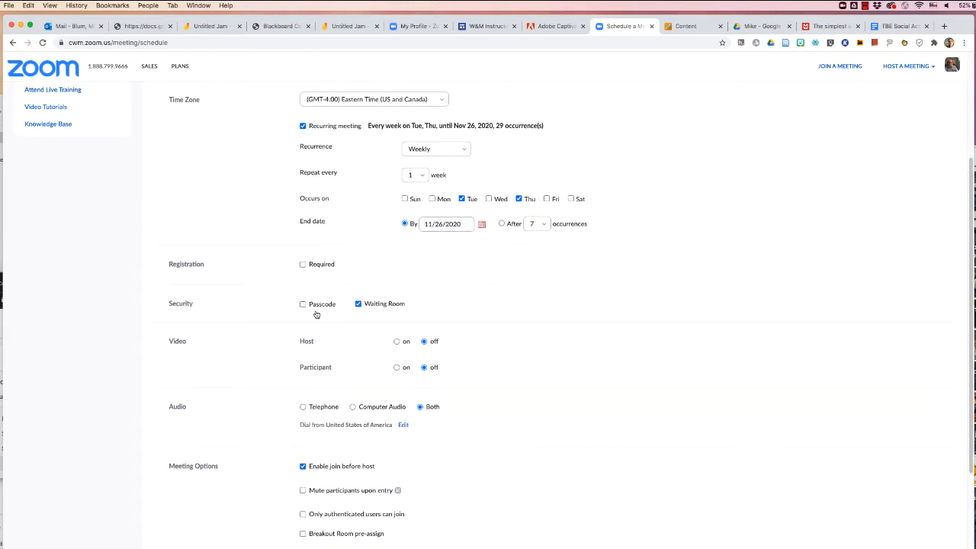
{"action": "left_click", "coordinate": [357, 304]}
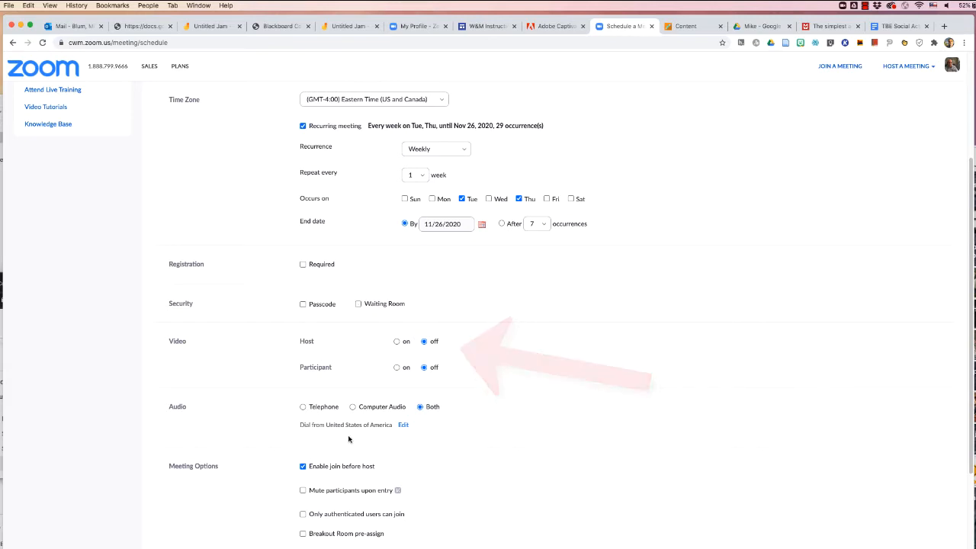
Enable automatic recording in the meeting options and store the recording in the cloud.
{"action": "scroll", "coordinate": [332, 425], "scroll_direction": "down", "scroll_amount": 1}
{"action": "scroll", "coordinate": [333, 427], "scroll_direction": "down", "scroll_amount": 3}
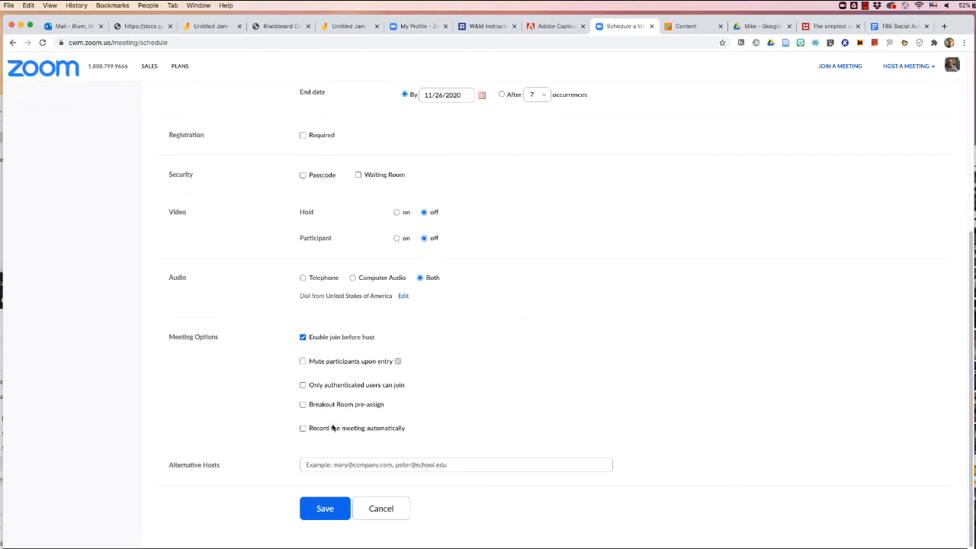
{"action": "scroll", "coordinate": [332, 428], "scroll_direction": "down", "scroll_amount": 1}
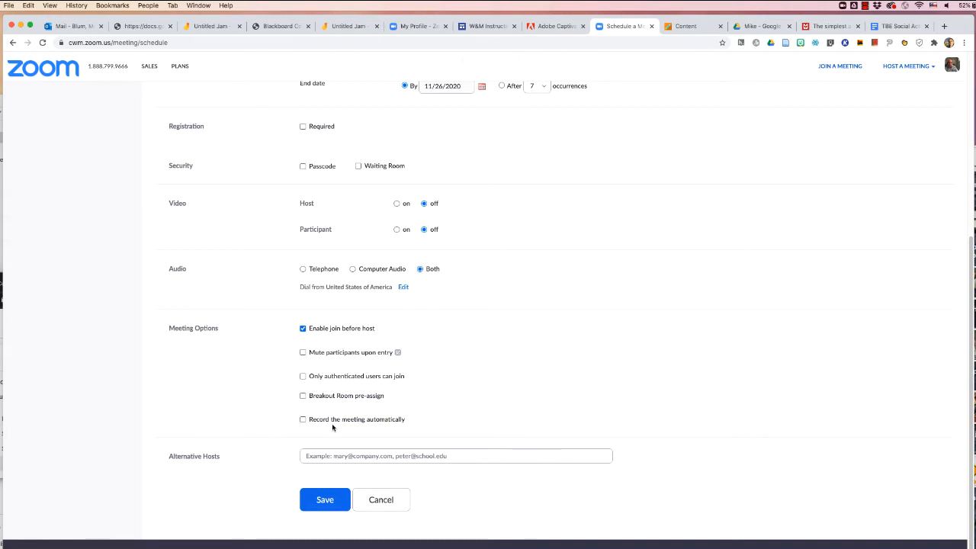
{"action": "scroll", "coordinate": [317, 363], "scroll_direction": "down", "scroll_amount": 2}
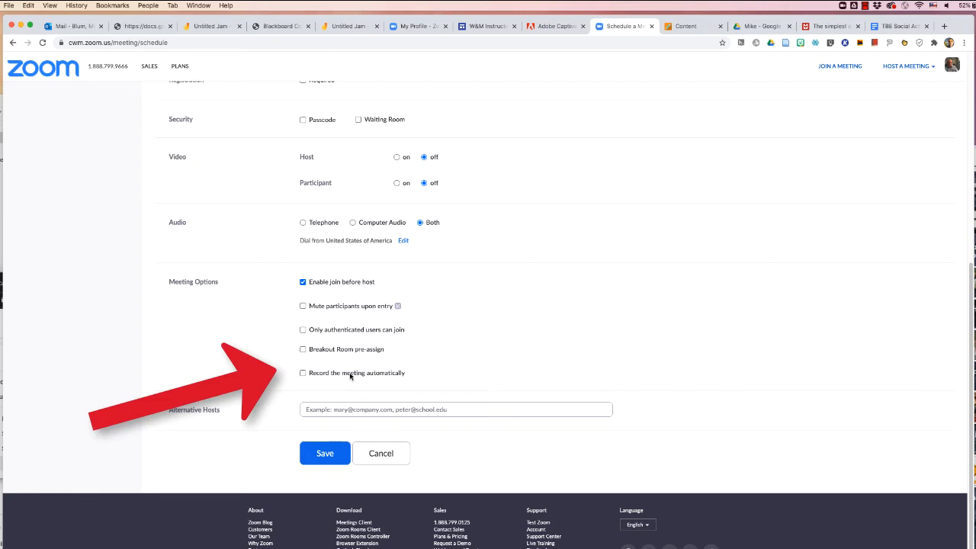
{"action": "left_click", "coordinate": [302, 373]}
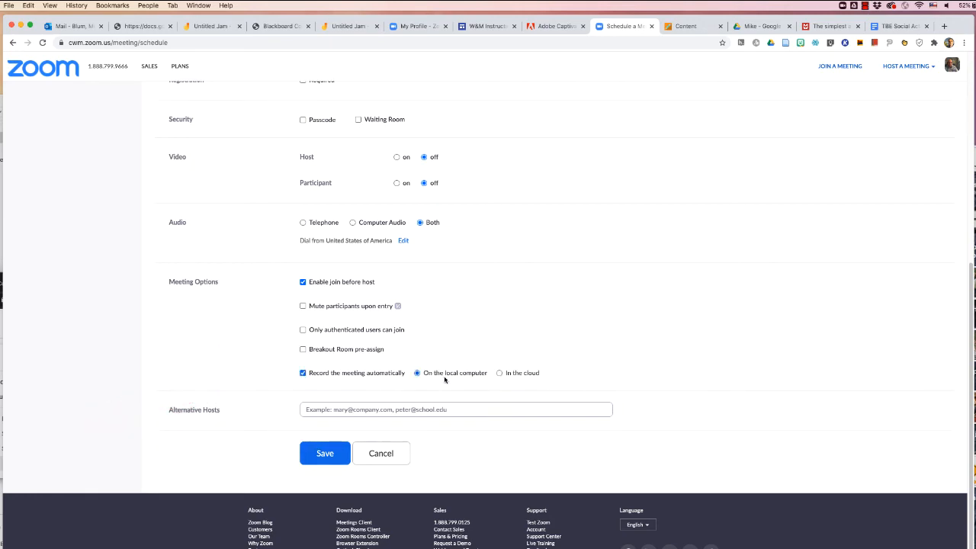
{"action": "left_click", "coordinate": [499, 373]}
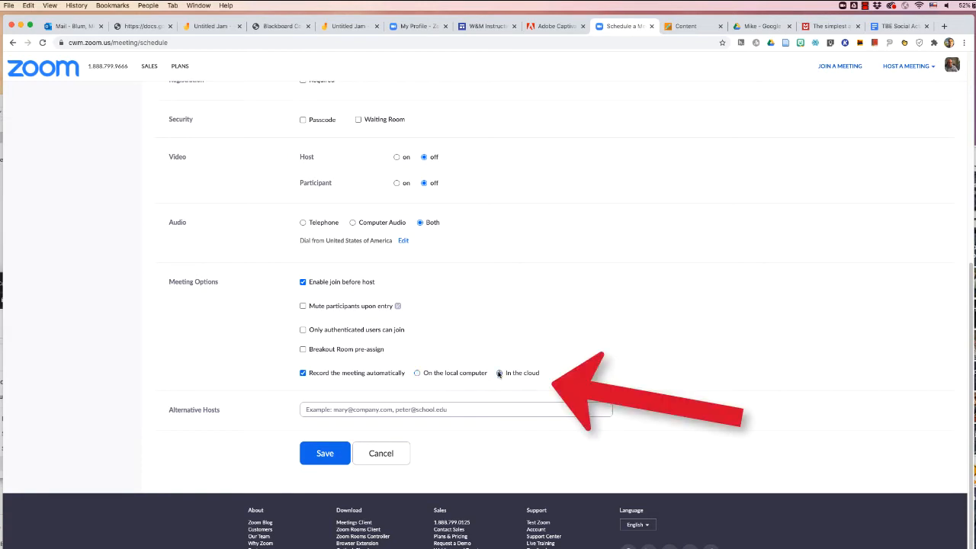
Save the scheduled Zoom meeting and copy its invite link.
{"action": "left_click", "coordinate": [318, 455]}
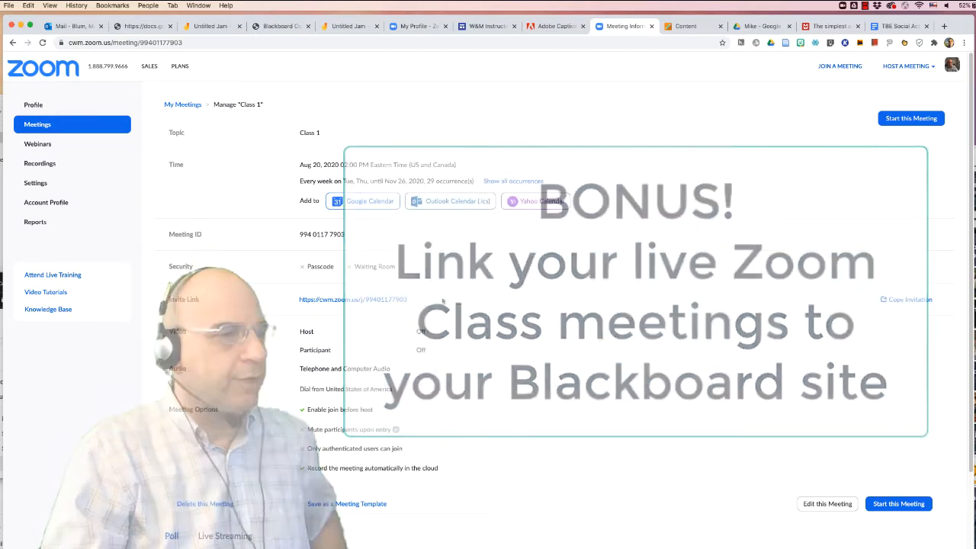
{"action": "right_click", "coordinate": [341, 300]}
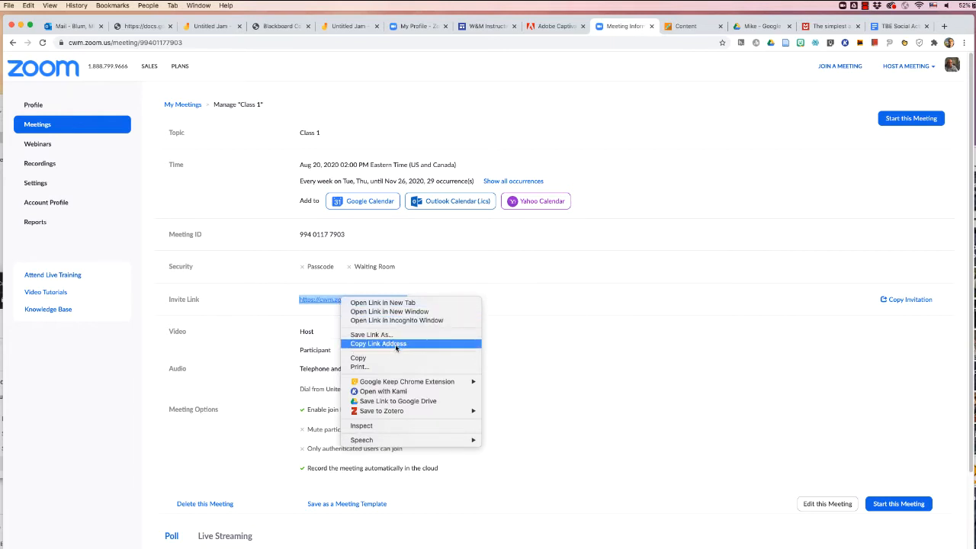
{"action": "left_click", "coordinate": [396, 345]}
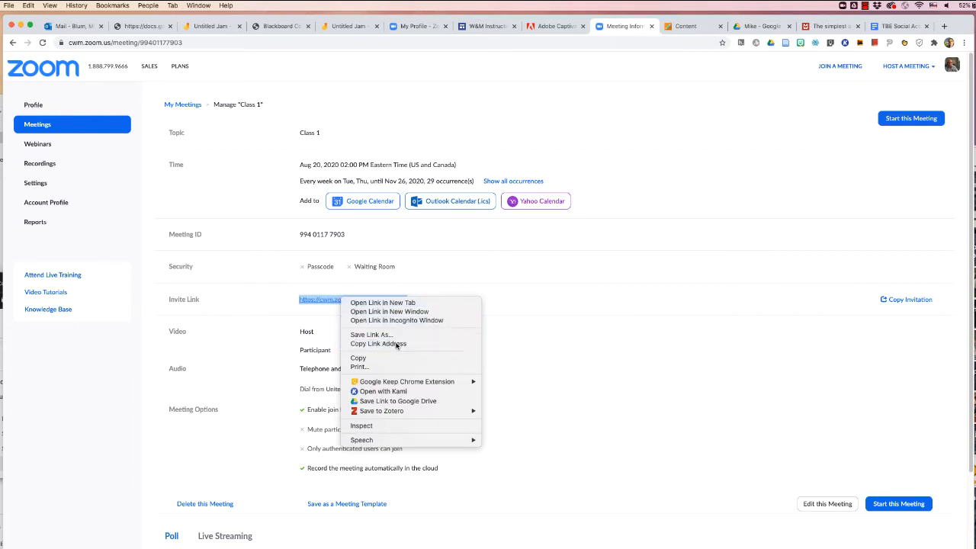
{"action": "left_click_drag", "start_coordinate": [434, 303], "coordinate": [289, 305]}
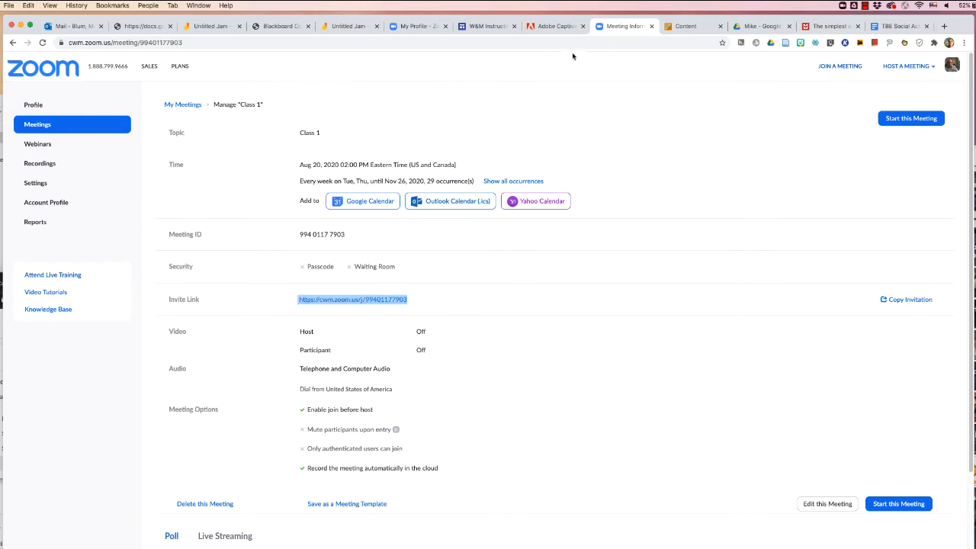
In the Blackboard course menu, add a content area named Live Zoom Sessions, available to users, and move it directly below Home Page.
{"action": "left_click", "coordinate": [690, 28]}
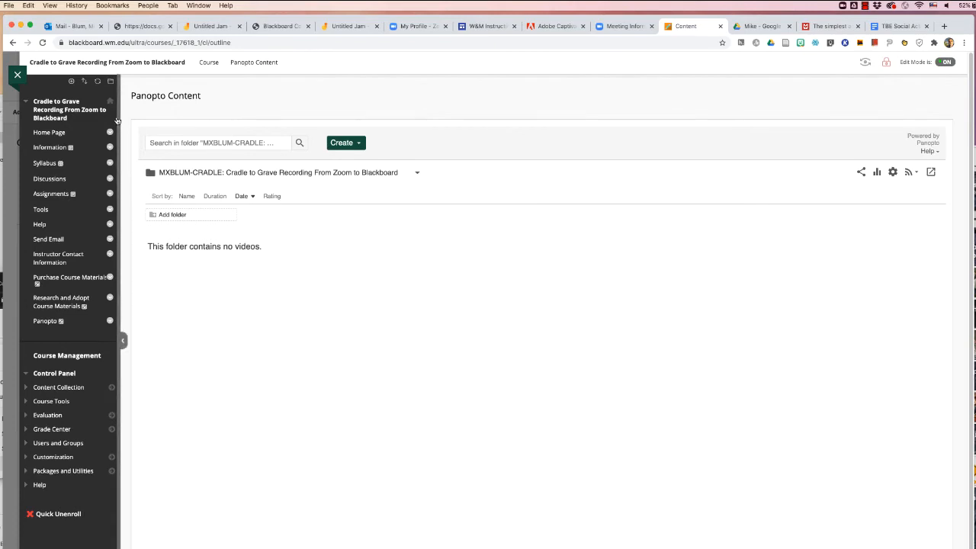
{"action": "left_click", "coordinate": [70, 81]}
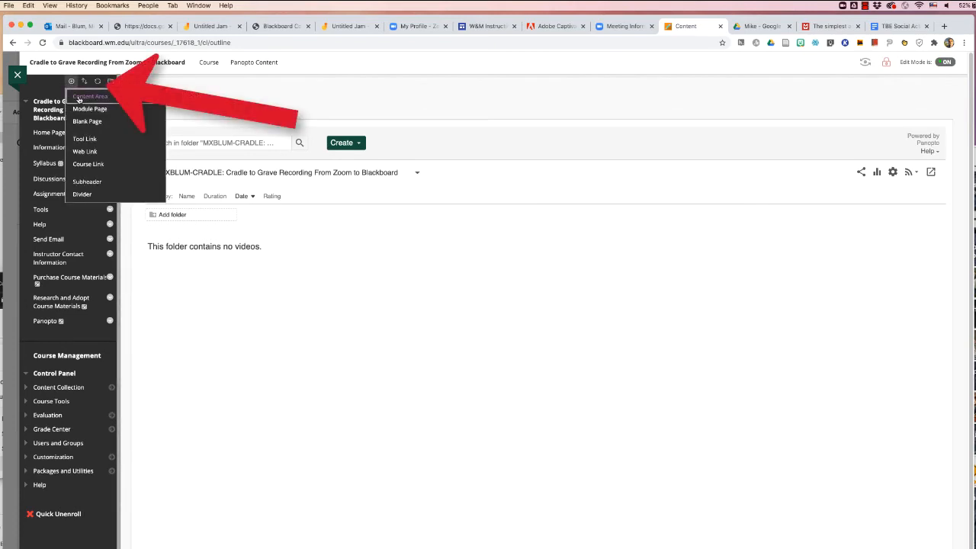
{"action": "left_click", "coordinate": [79, 99]}
{"action": "left_click", "coordinate": [102, 127]}
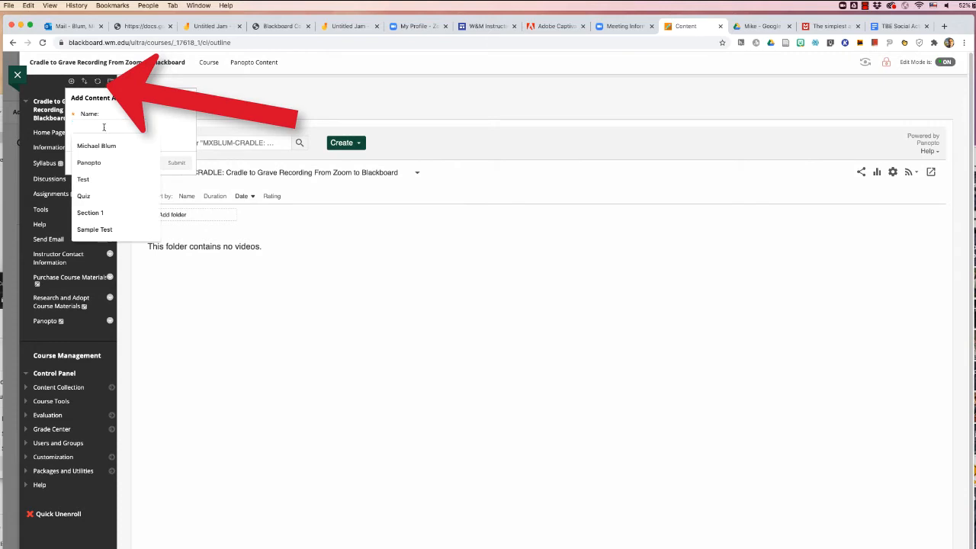
{"action": "type", "text": "Z"}
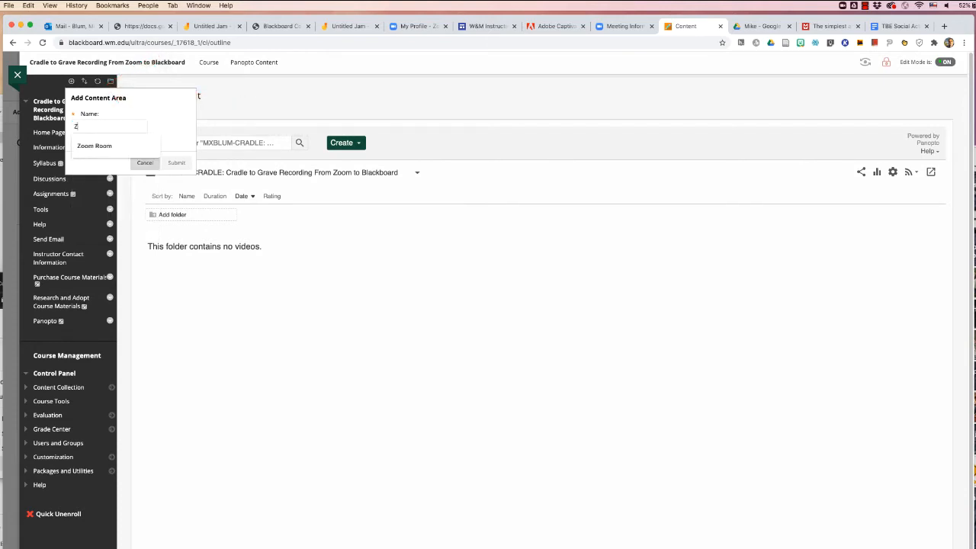
{"action": "key", "text": "BackSpace"}
{"action": "type", "text": "Live Zoom Sessions"}
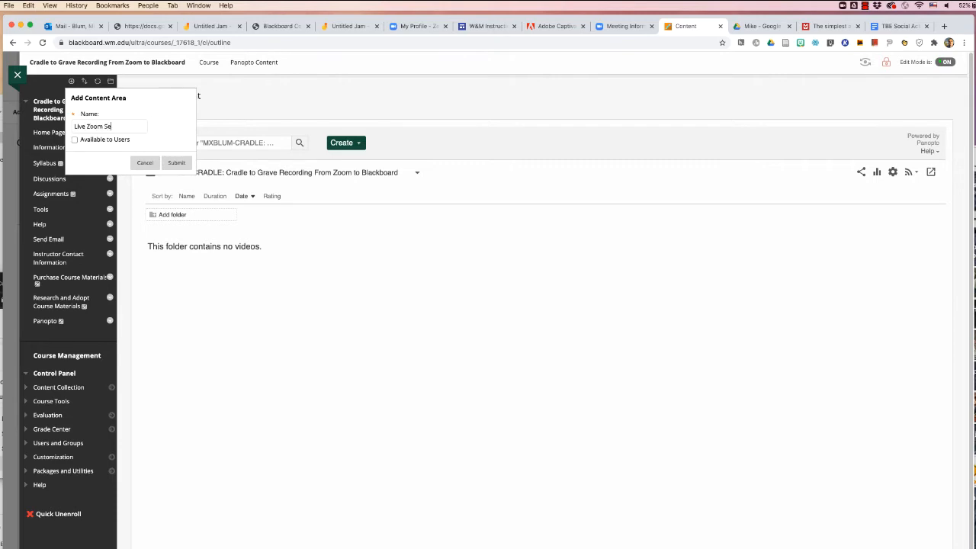
{"action": "left_click", "coordinate": [74, 140]}
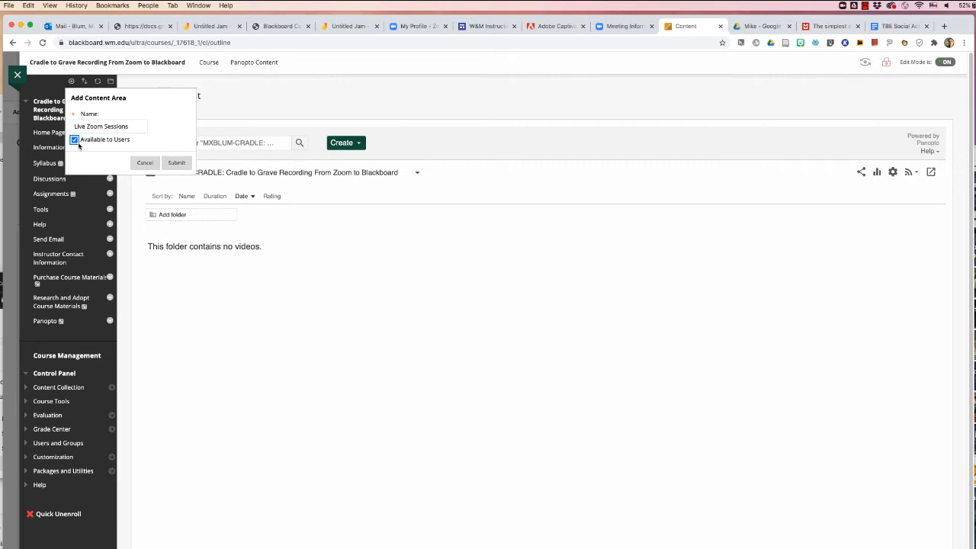
{"action": "left_click", "coordinate": [177, 164]}
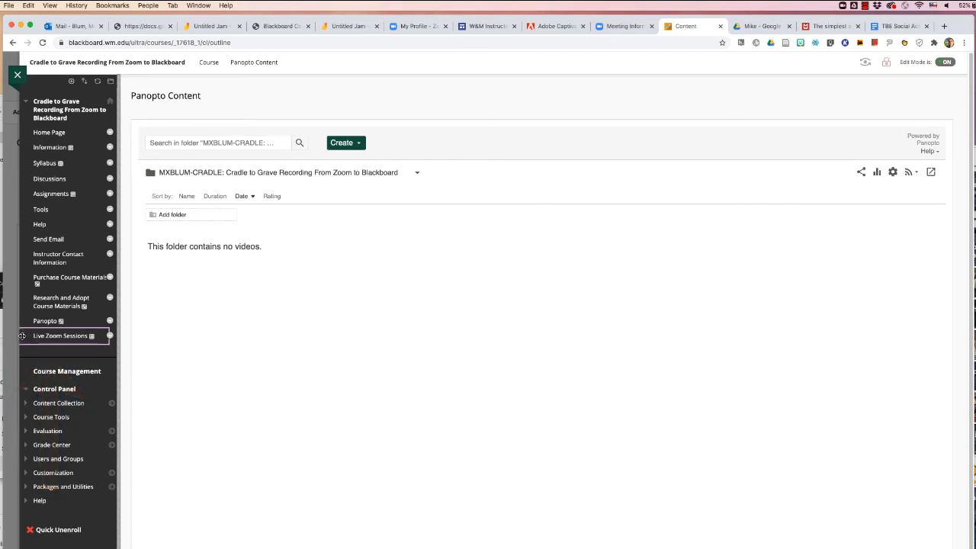
{"action": "left_click_drag", "start_coordinate": [22, 335], "coordinate": [40, 149]}
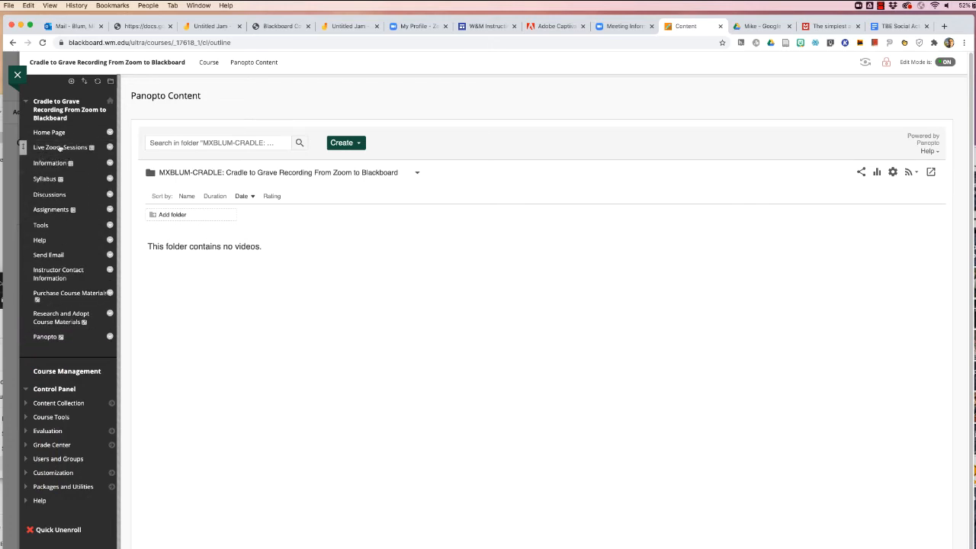
Start a new web link in the Live Zoom Sessions content area and name it Class Sessions.
{"action": "left_click", "coordinate": [59, 148]}
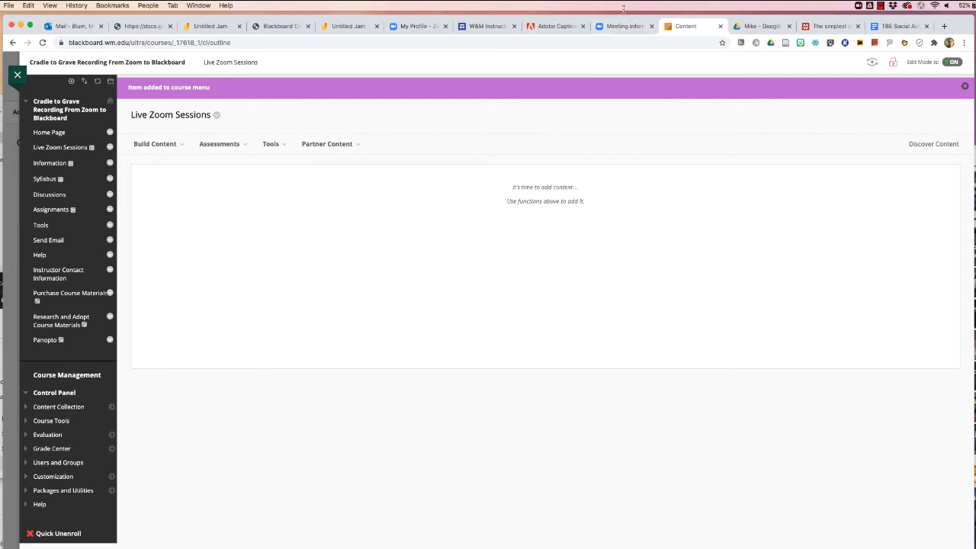
{"action": "left_click", "coordinate": [157, 147]}
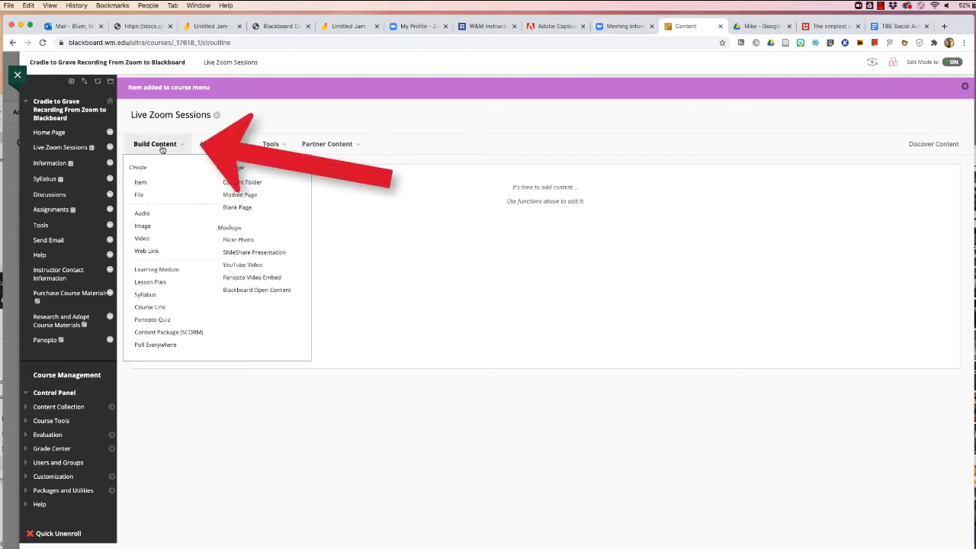
{"action": "left_click", "coordinate": [146, 252]}
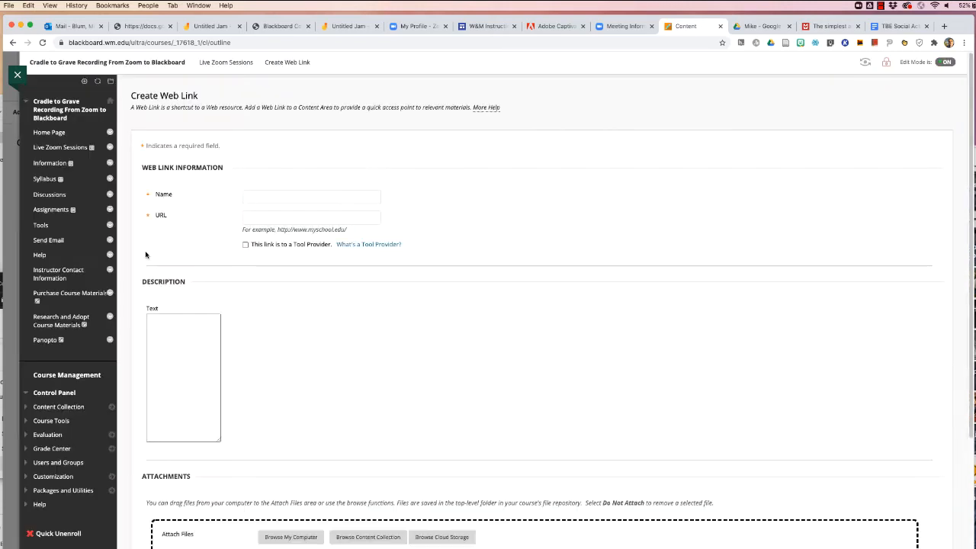
{"action": "left_click", "coordinate": [278, 198]}
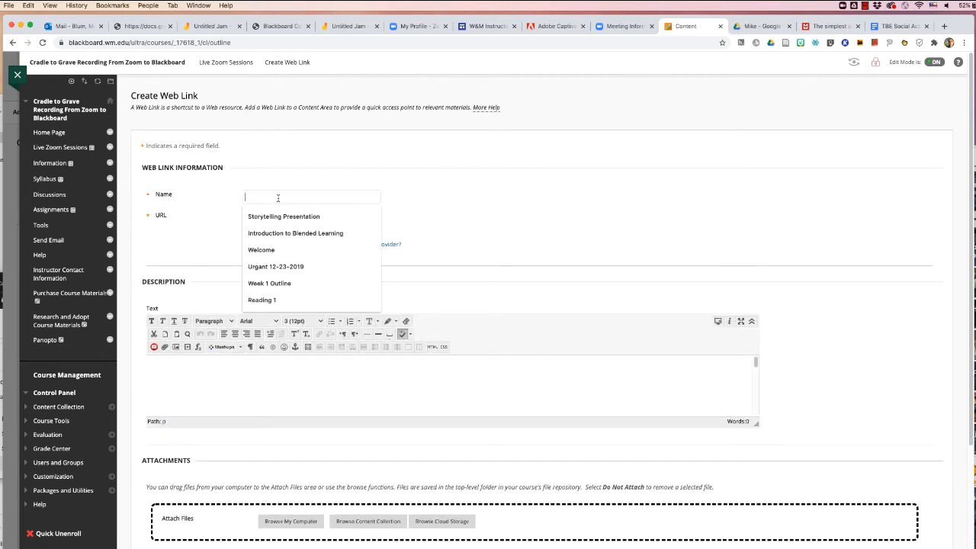
{"action": "type", "text": "Class"}
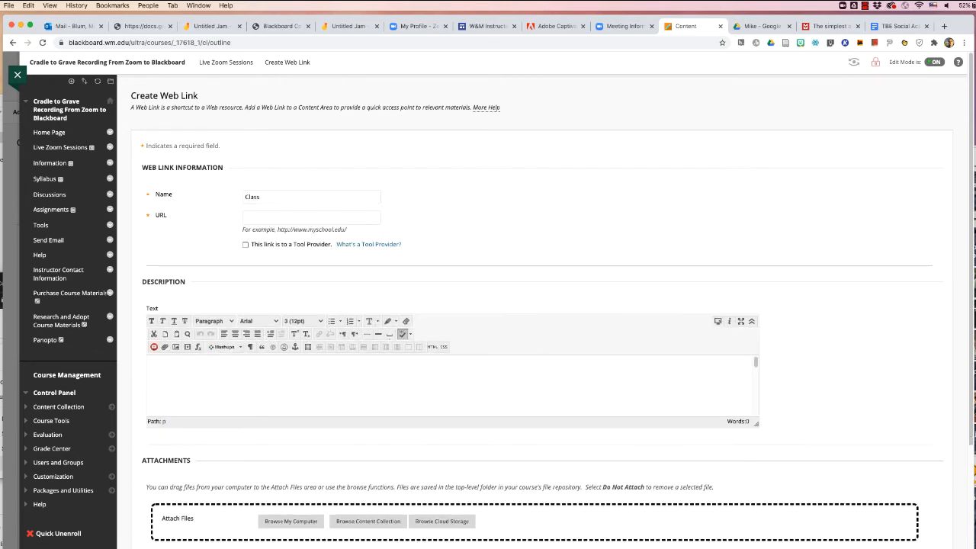
{"action": "type", "text": " Sessions"}
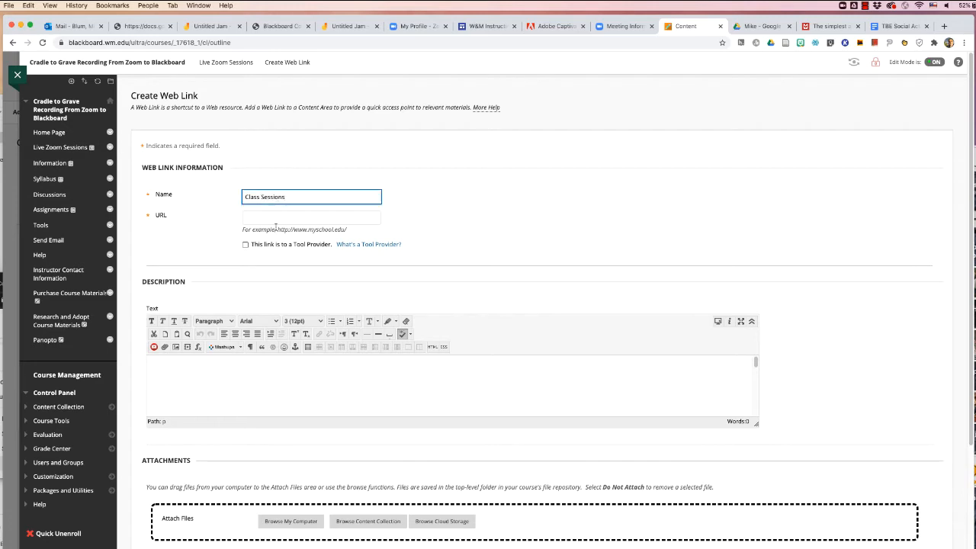
Paste the copied Zoom invite link as the web link's URL and submit it with the default options.
{"action": "left_click", "coordinate": [275, 215]}
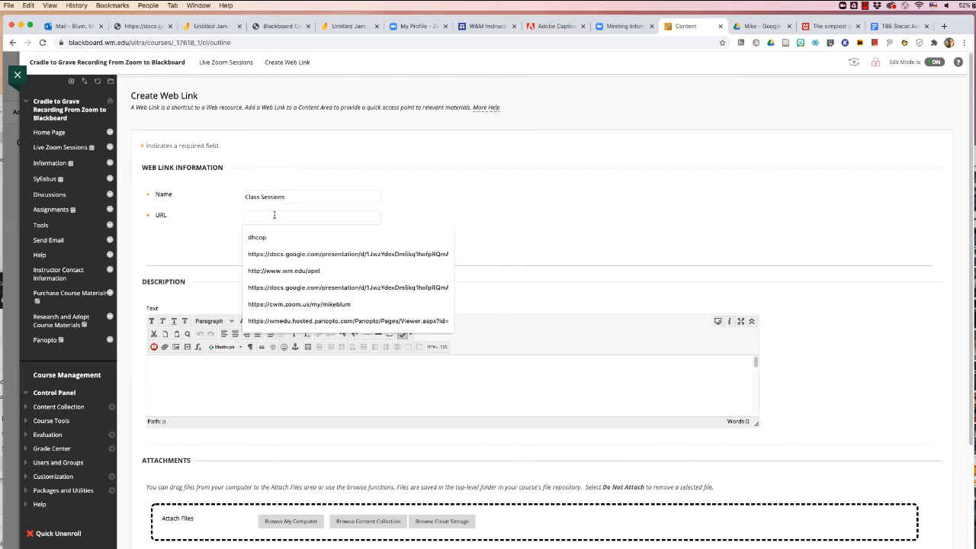
{"action": "key", "text": "super+v"}
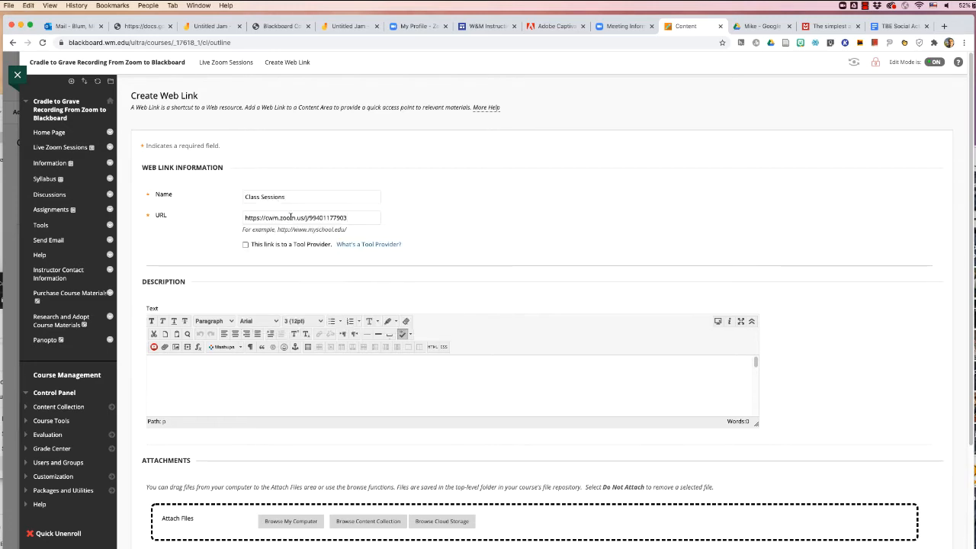
{"action": "scroll", "coordinate": [831, 430], "scroll_direction": "down", "scroll_amount": 3}
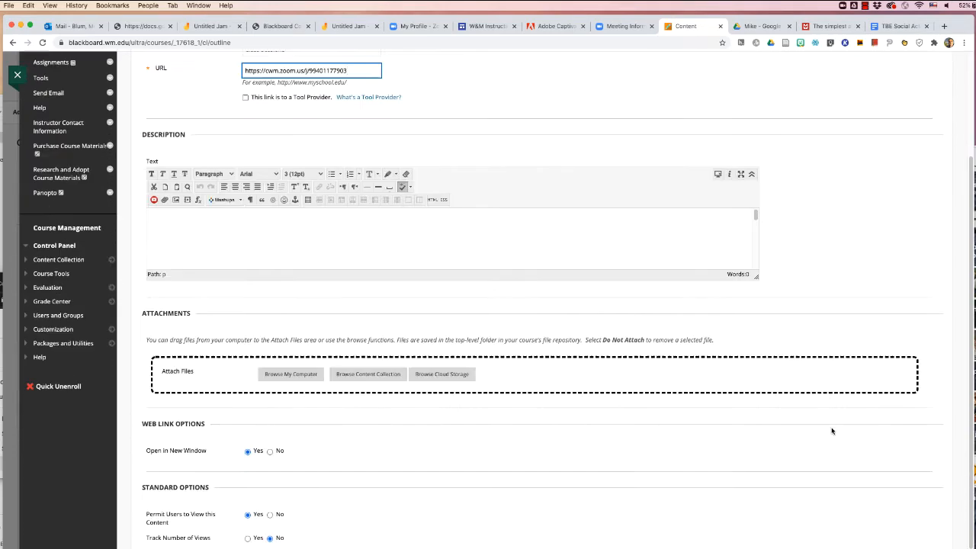
{"action": "scroll", "coordinate": [831, 430], "scroll_direction": "down", "scroll_amount": 2}
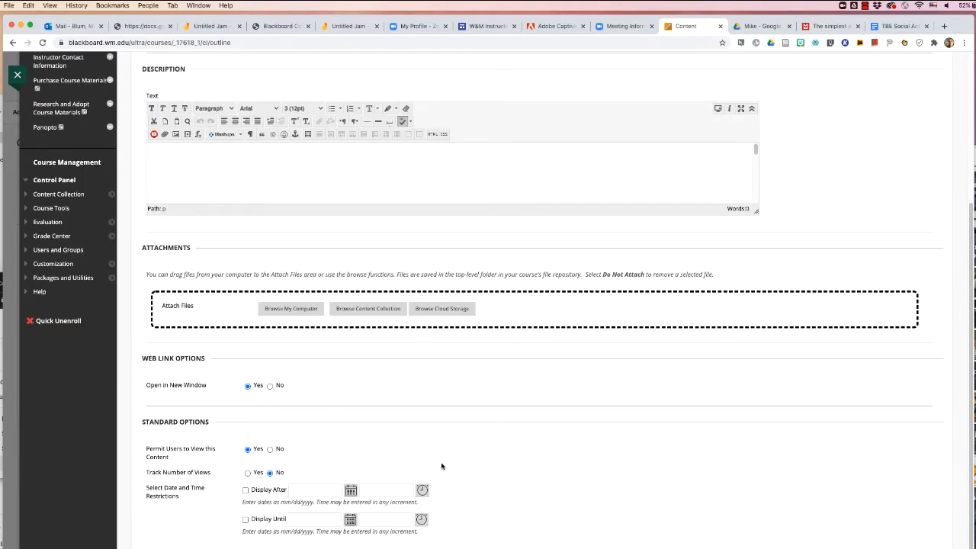
{"action": "scroll", "coordinate": [489, 480], "scroll_direction": "down", "scroll_amount": 1}
{"action": "scroll", "coordinate": [488, 480], "scroll_direction": "down", "scroll_amount": 1}
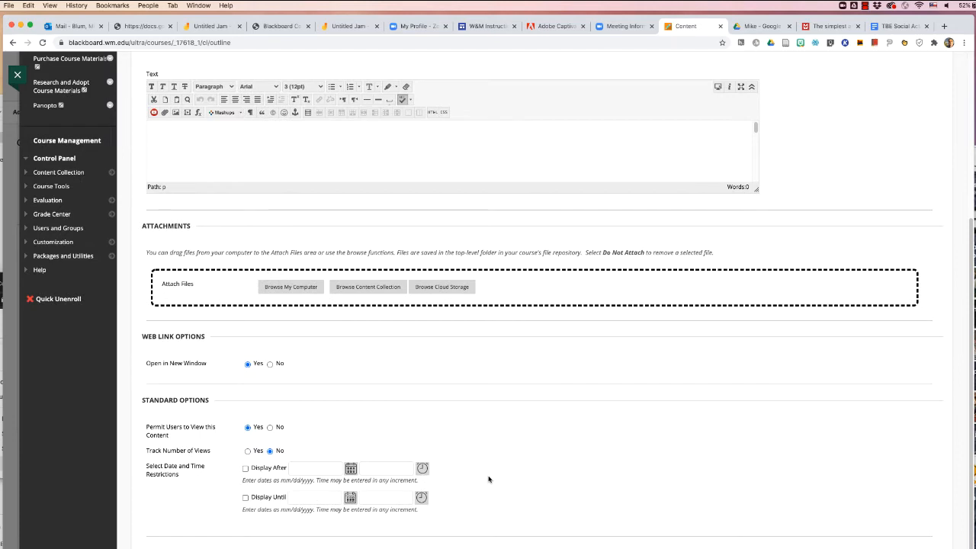
{"action": "left_click", "coordinate": [749, 503]}
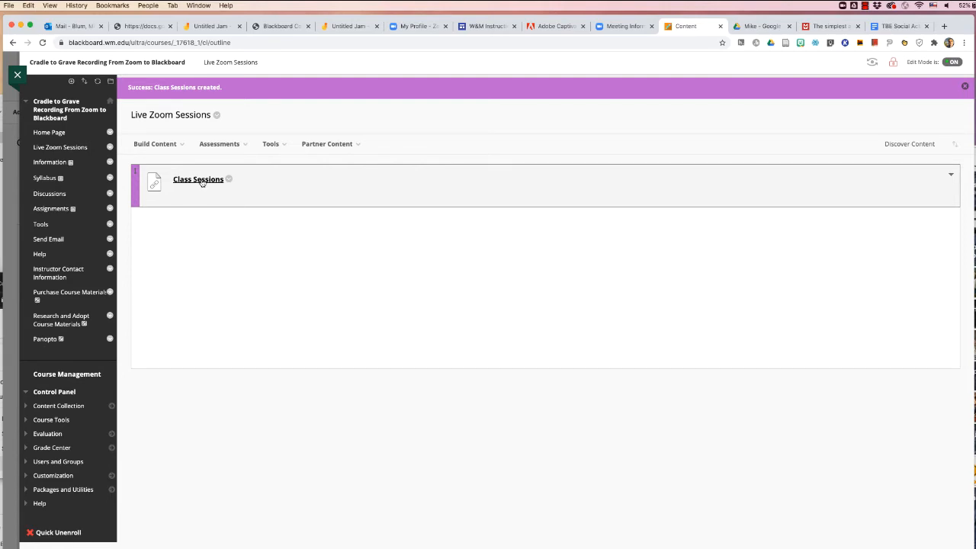
Test the Class Sessions link by launching the meeting in the Zoom desktop app and centering its window on the screen.
{"action": "left_click", "coordinate": [198, 180]}
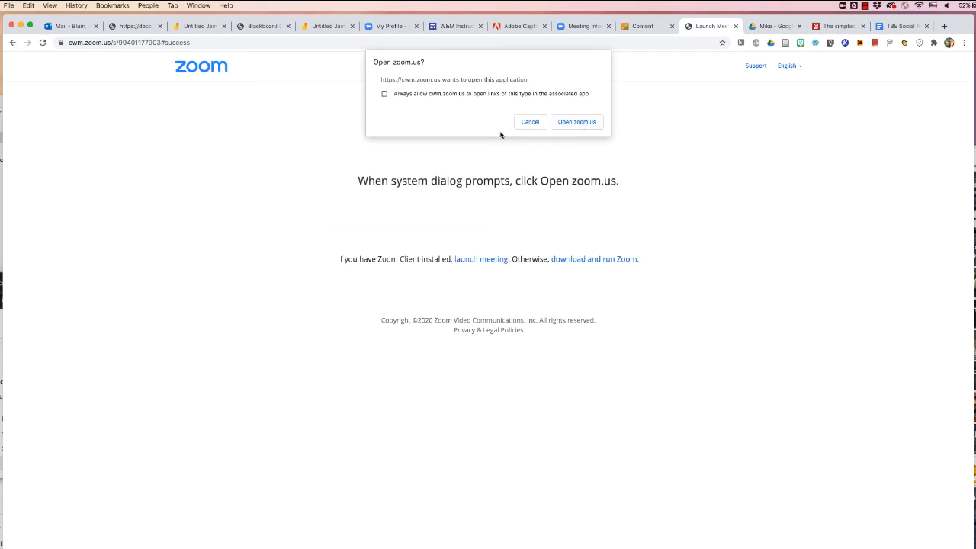
{"action": "left_click", "coordinate": [568, 121]}
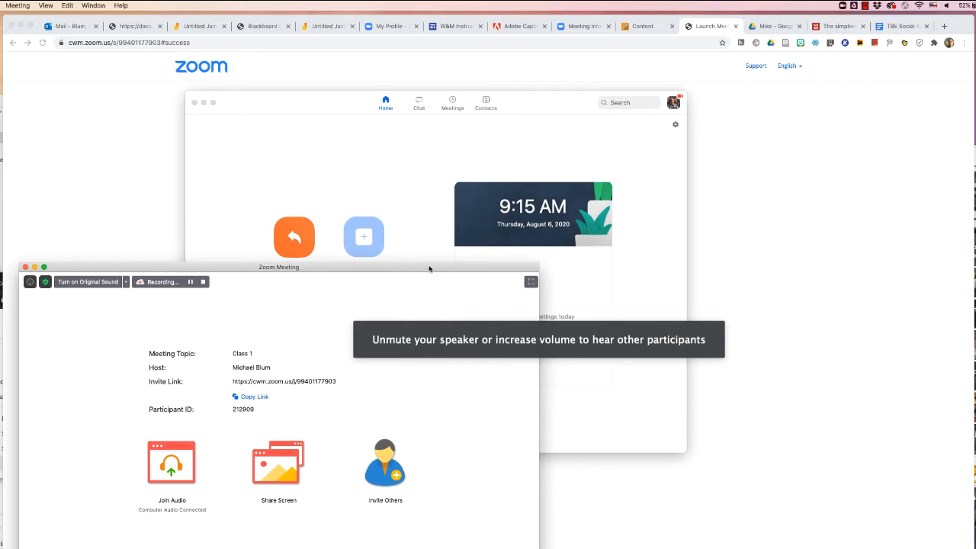
{"action": "left_click_drag", "start_coordinate": [426, 268], "coordinate": [604, 135]}
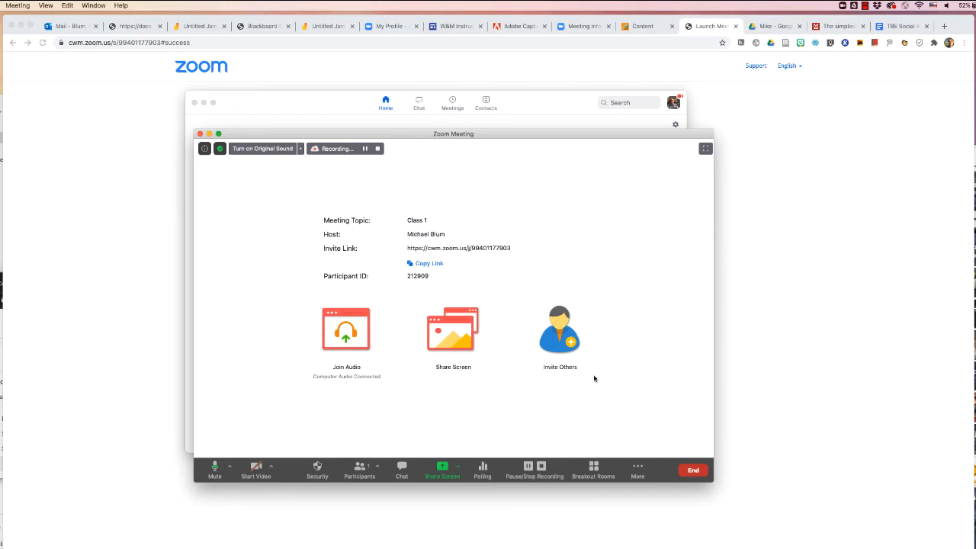
Bring up the prompt for stopping the cloud recording, dismiss it without stopping, and end the meeting for all.
{"action": "left_click", "coordinate": [541, 466]}
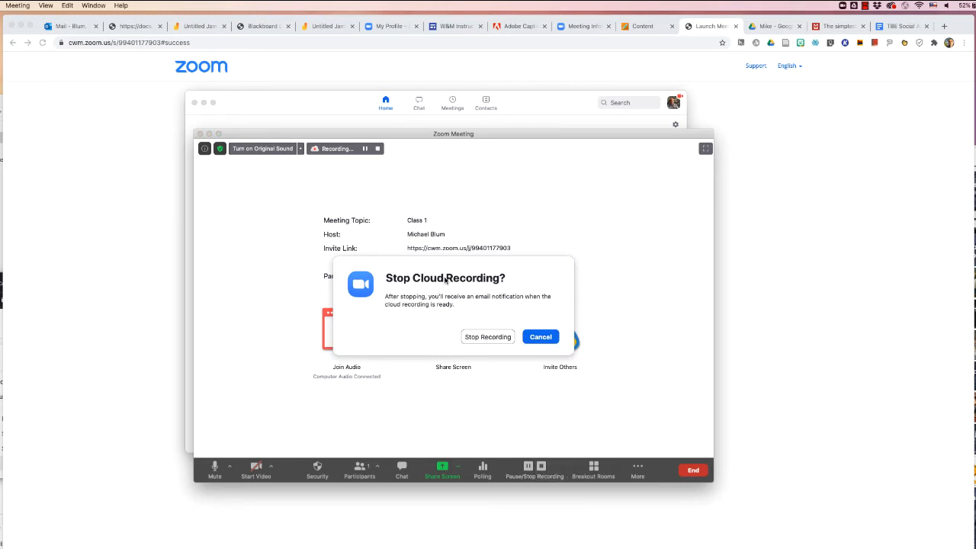
{"action": "left_click", "coordinate": [543, 339]}
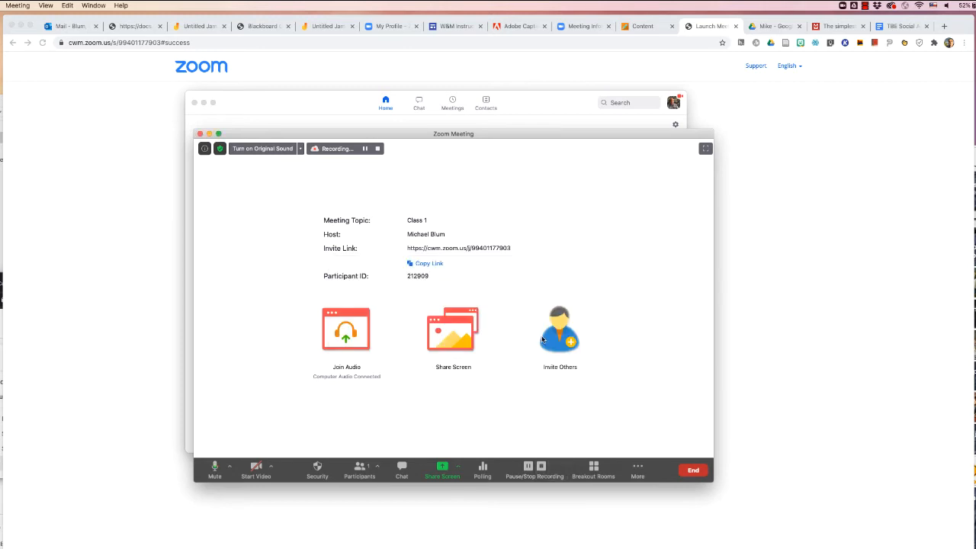
{"action": "left_click", "coordinate": [691, 472]}
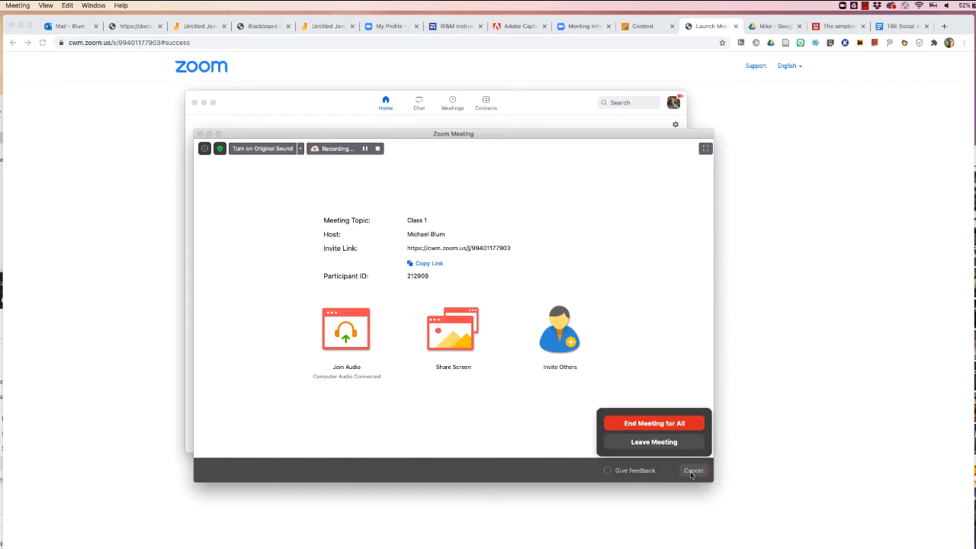
{"action": "left_click", "coordinate": [650, 425]}
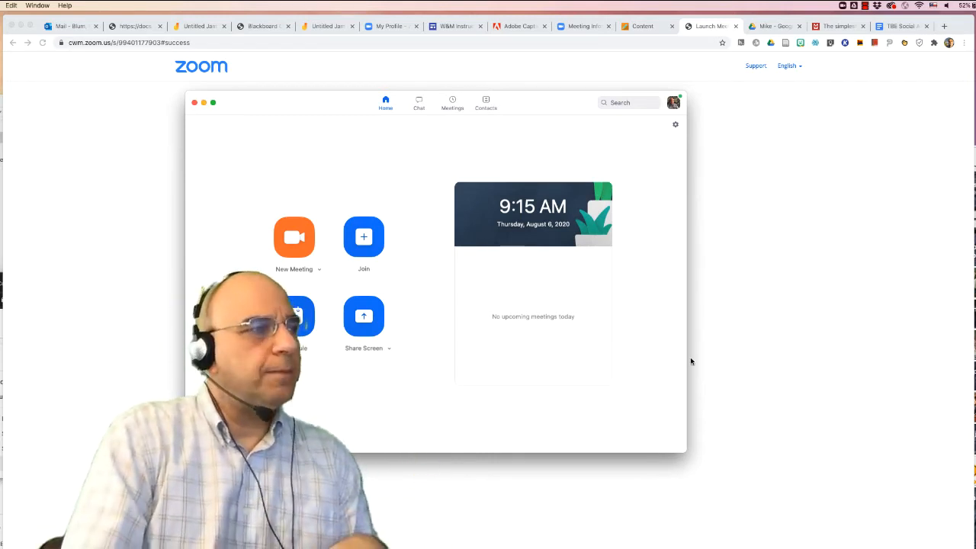
Switch from Zoom to the browser and load the Panopto site at panopto.wm.edu.
{"action": "mouse_move", "coordinate": [606, 190]}
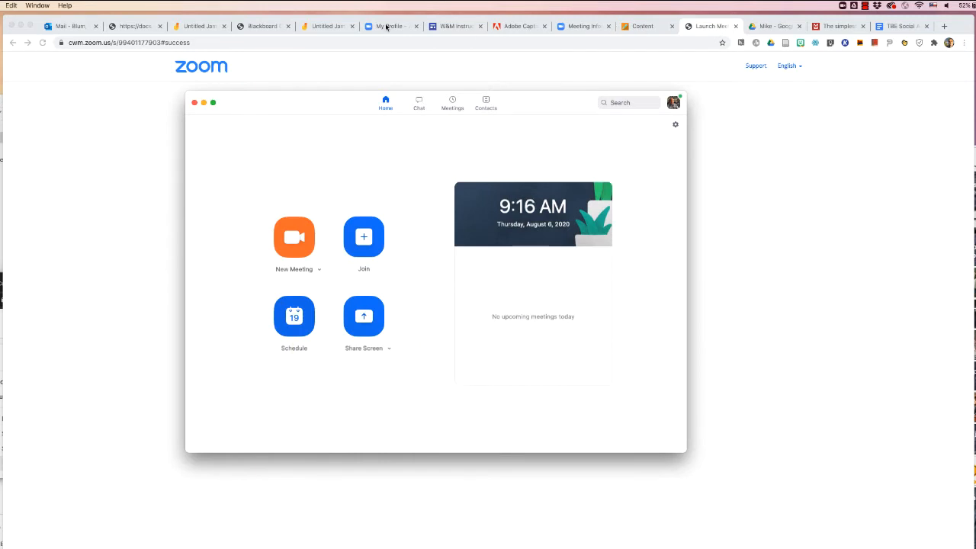
{"action": "left_click", "coordinate": [377, 43]}
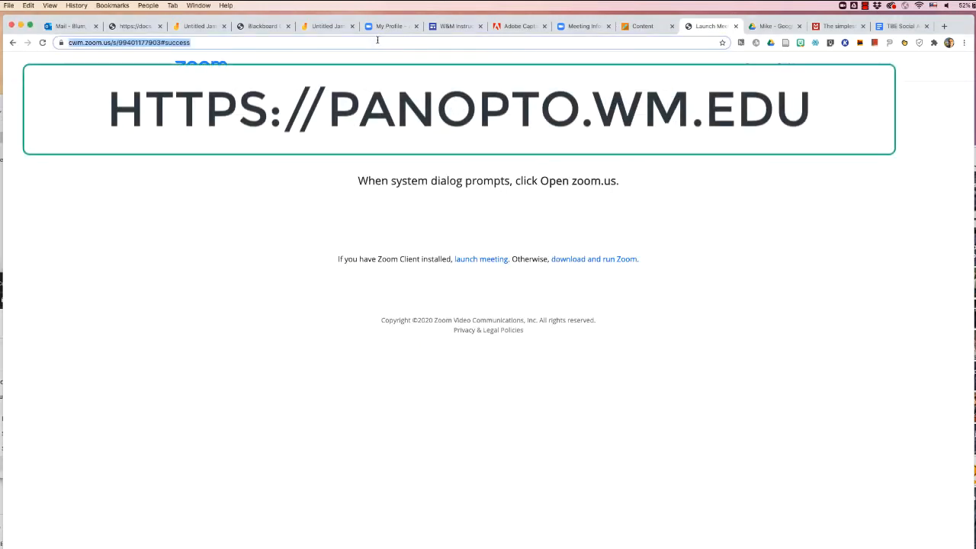
{"action": "type", "text": "panopt"}
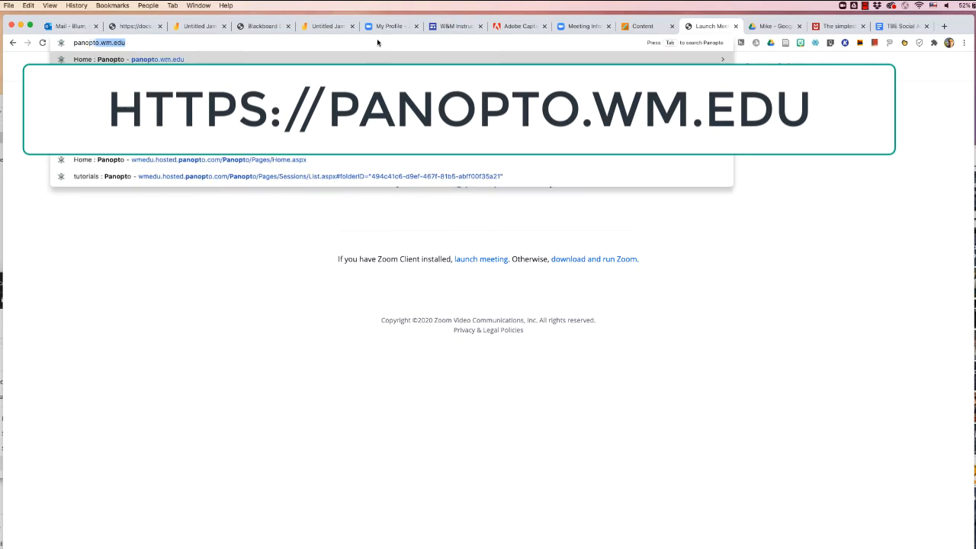
{"action": "type", "text": "o.wm.edu"}
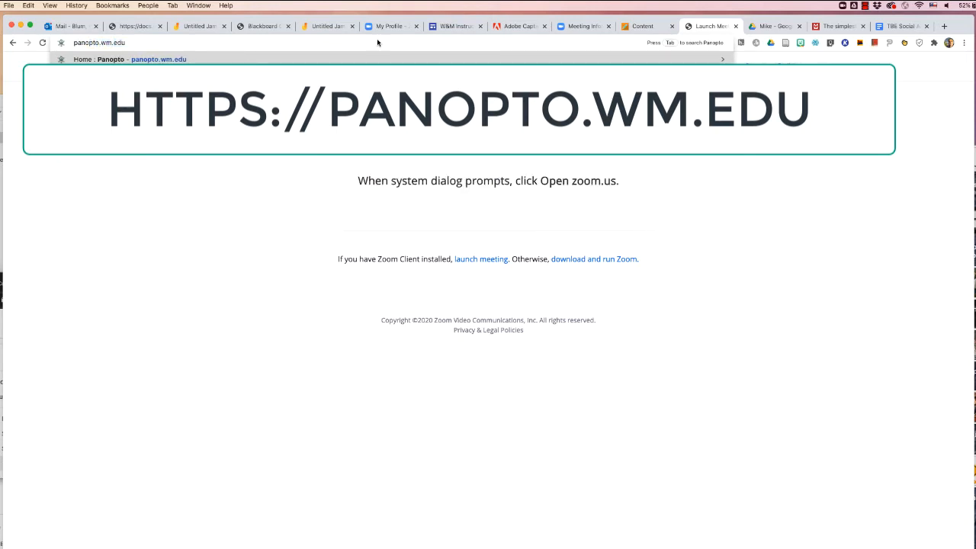
{"action": "key", "text": "Return"}
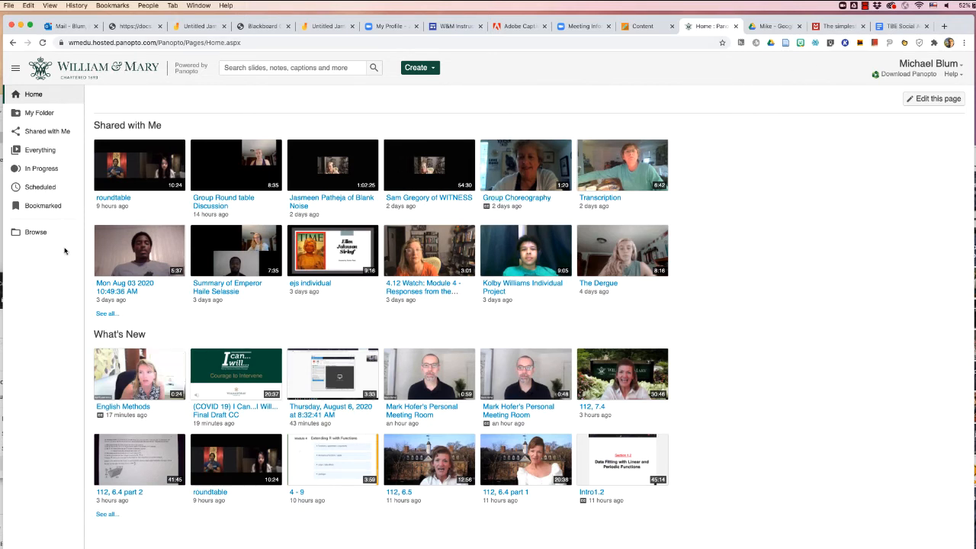
Browse the personal Panopto folders and open the Meeting Recordings folder inside My Folder.
{"action": "left_click", "coordinate": [27, 233]}
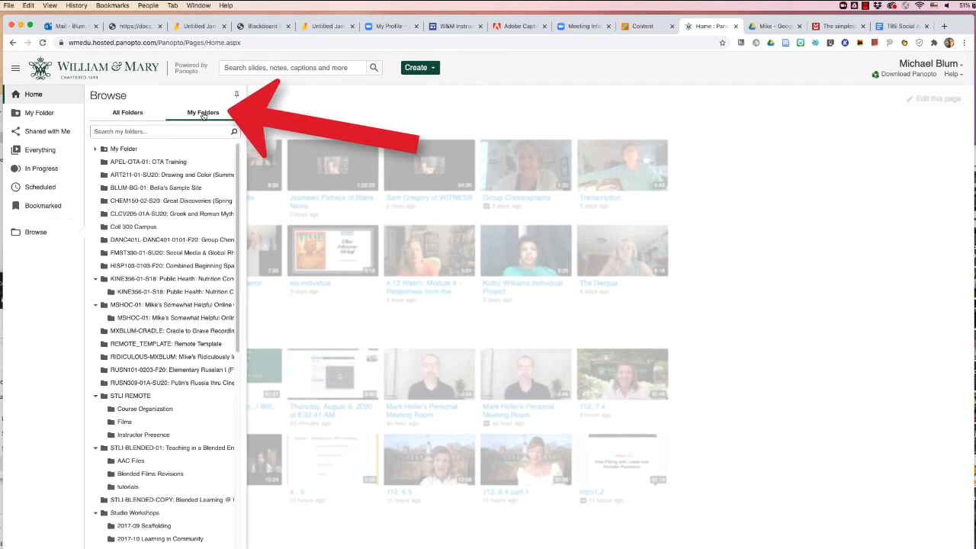
{"action": "left_click", "coordinate": [95, 150]}
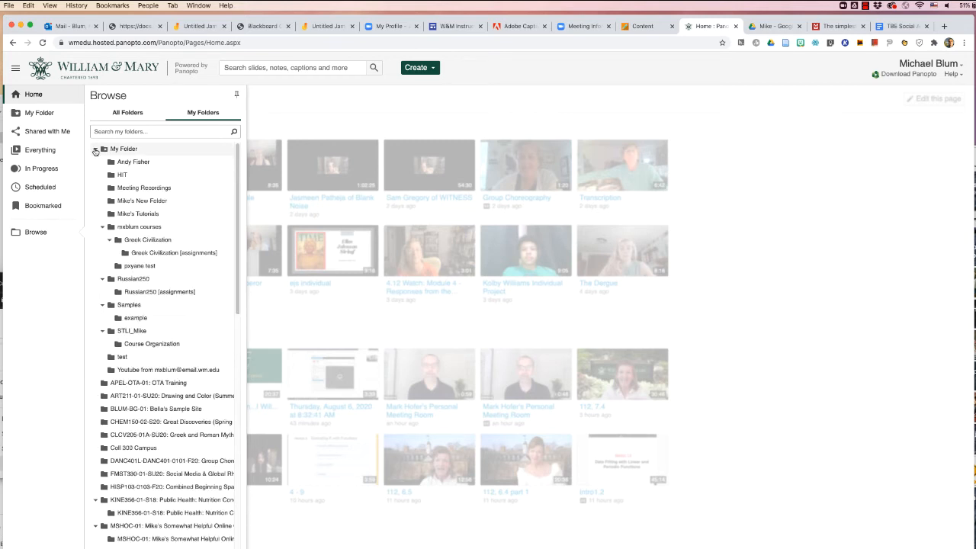
{"action": "left_click", "coordinate": [136, 191]}
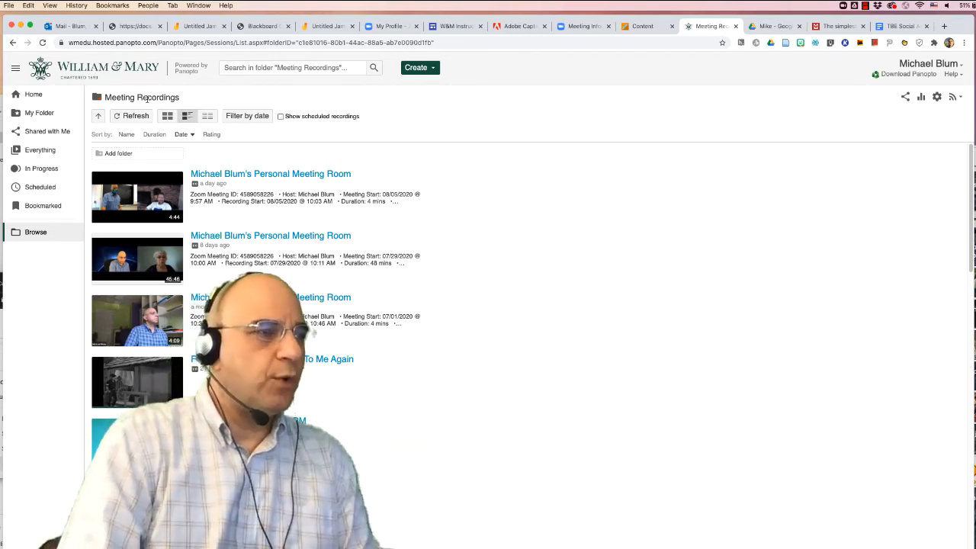
Move the newest Personal Meeting Room recording to the Cradle to Grave Recording From Zoom to Blackboard course folder, searching for it with "cradle".
{"action": "mouse_move", "coordinate": [150, 173]}
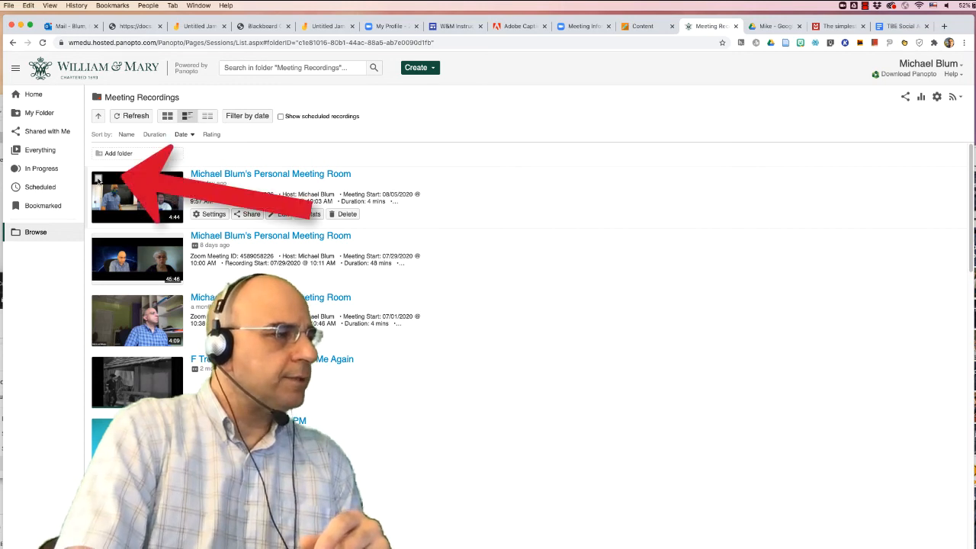
{"action": "left_click", "coordinate": [98, 180]}
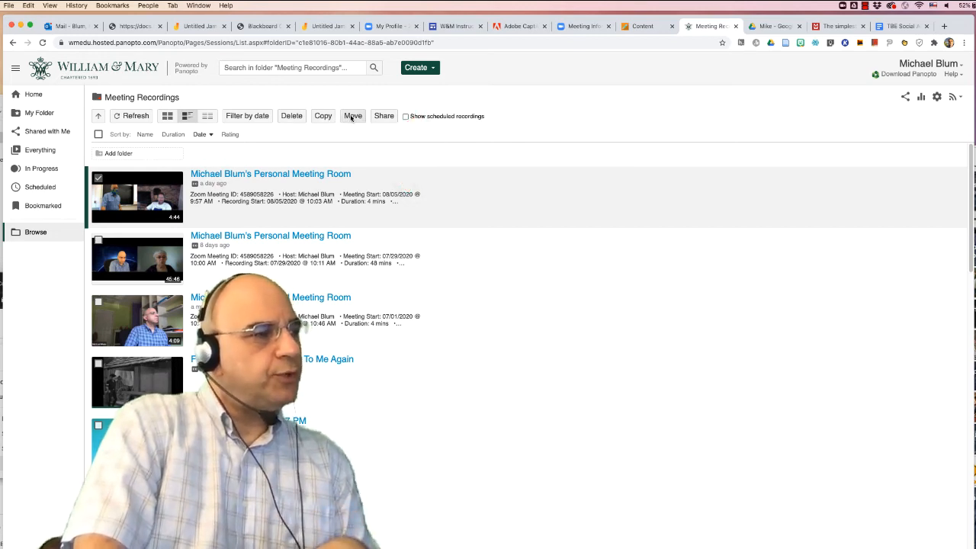
{"action": "left_click", "coordinate": [354, 118]}
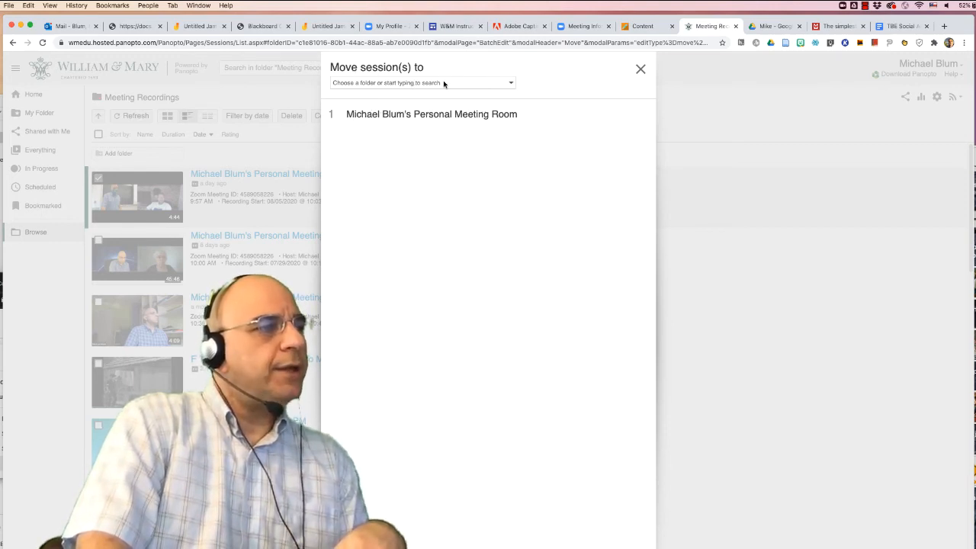
{"action": "left_click", "coordinate": [512, 84]}
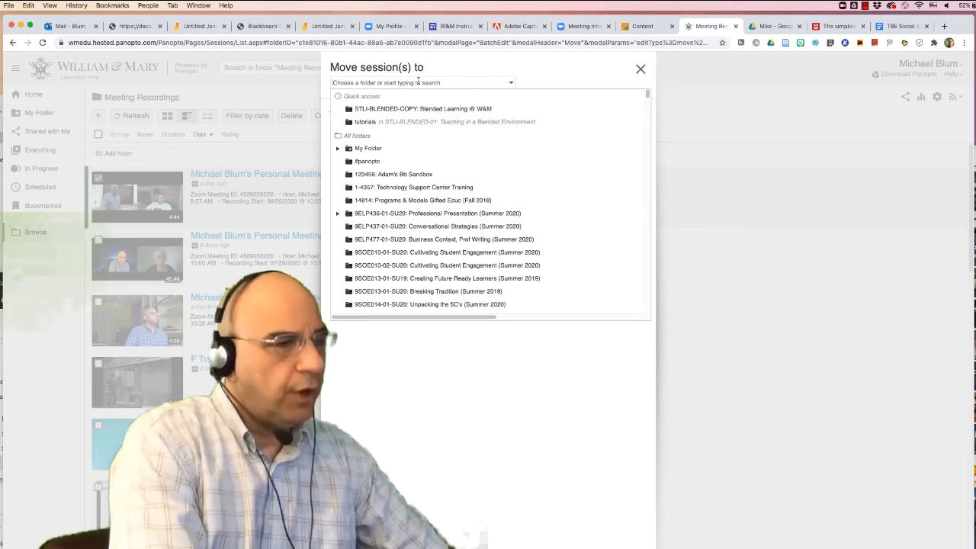
{"action": "left_click", "coordinate": [641, 27]}
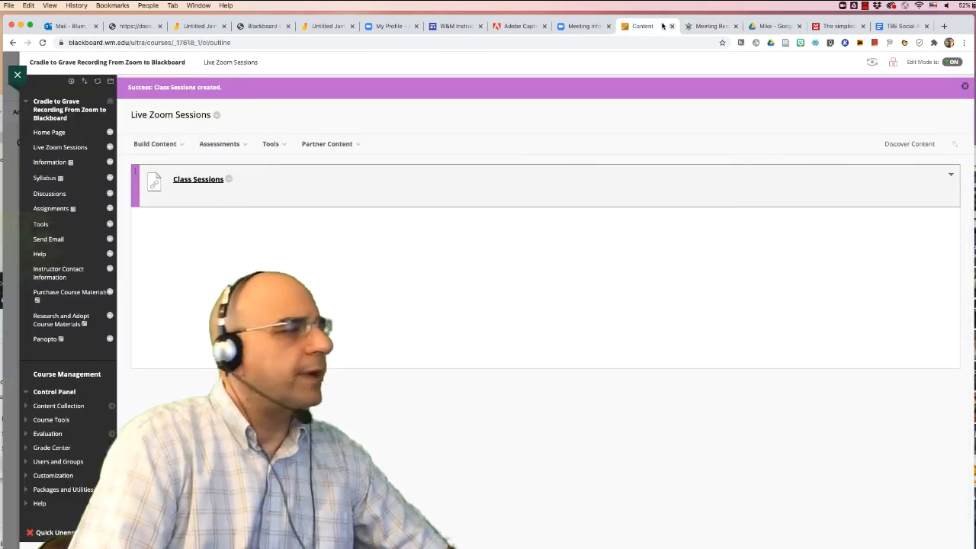
{"action": "left_click", "coordinate": [704, 27]}
{"action": "left_click", "coordinate": [418, 84]}
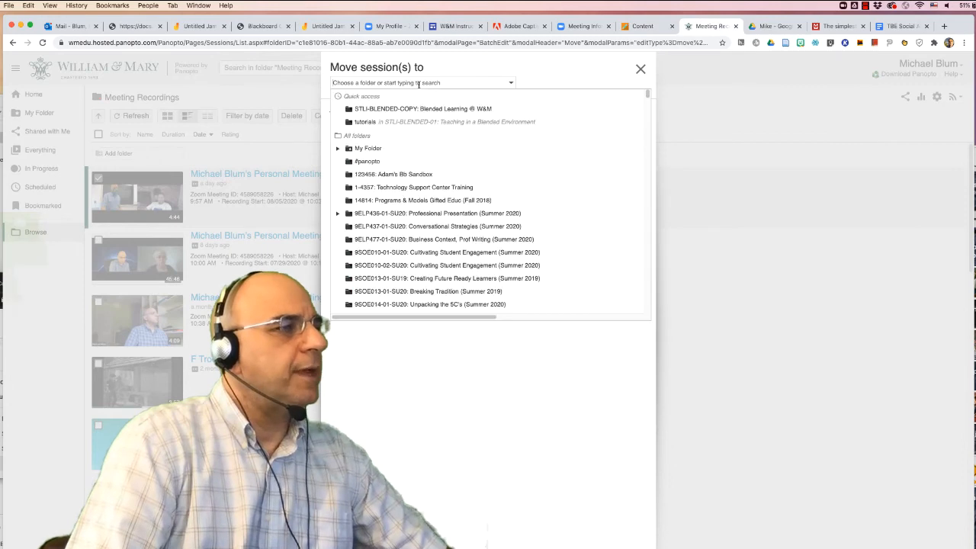
{"action": "type", "text": "cradle"}
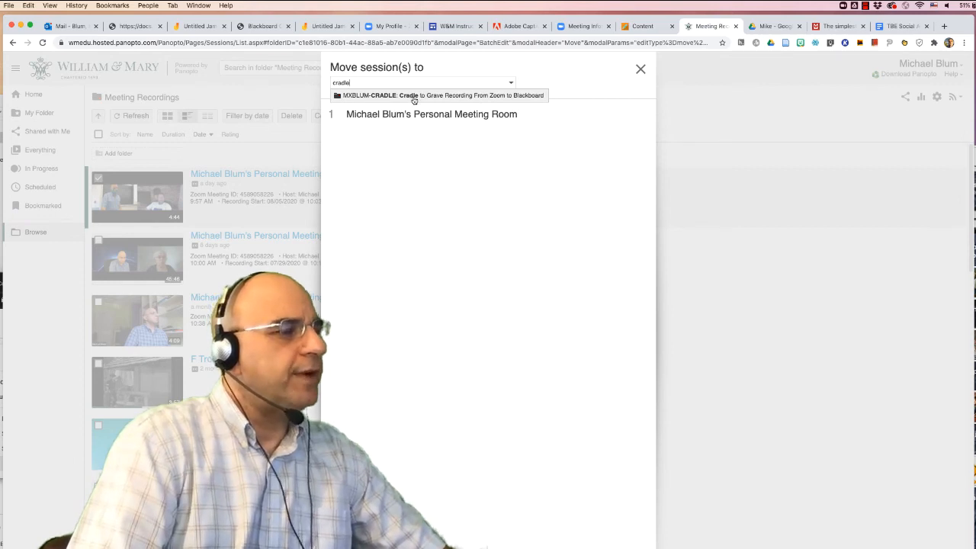
{"action": "left_click", "coordinate": [413, 95]}
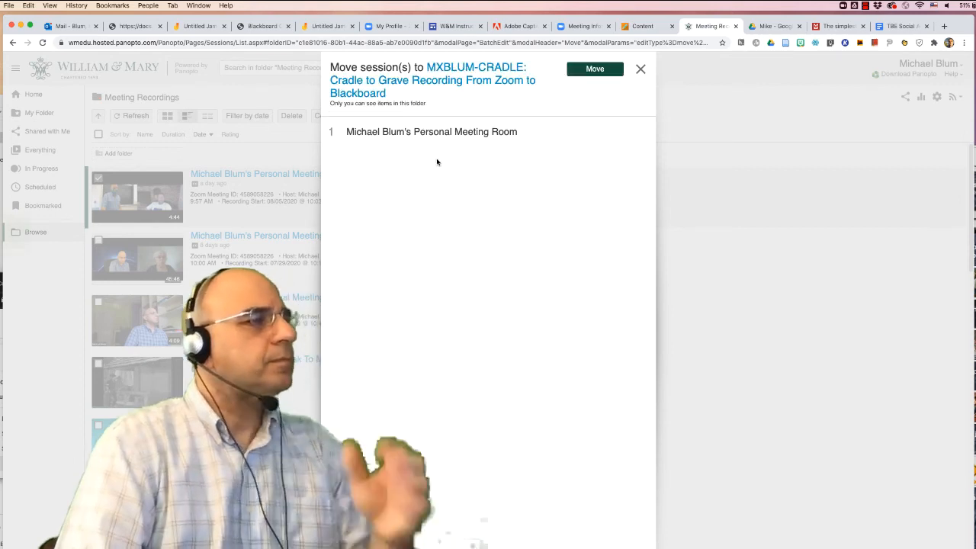
{"action": "left_click", "coordinate": [594, 69]}
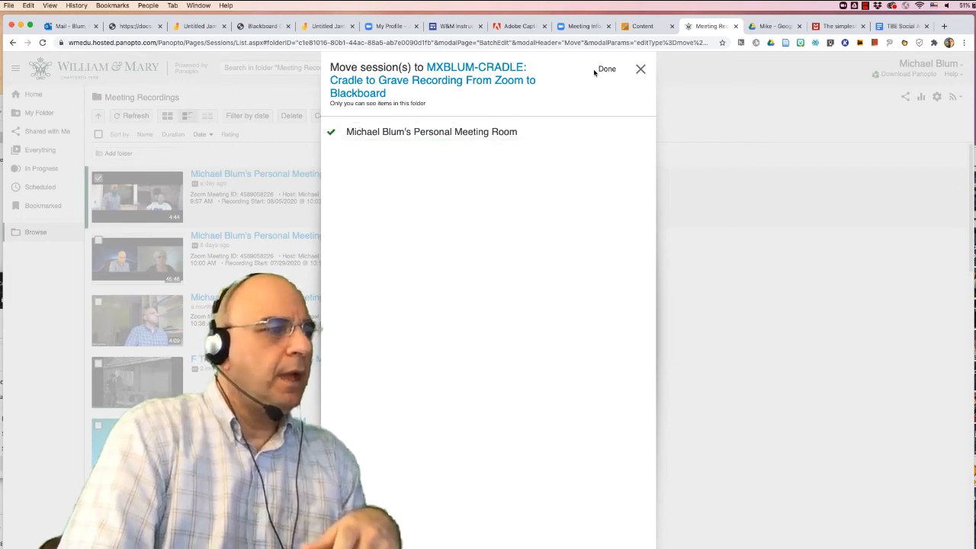
{"action": "left_click", "coordinate": [640, 70]}
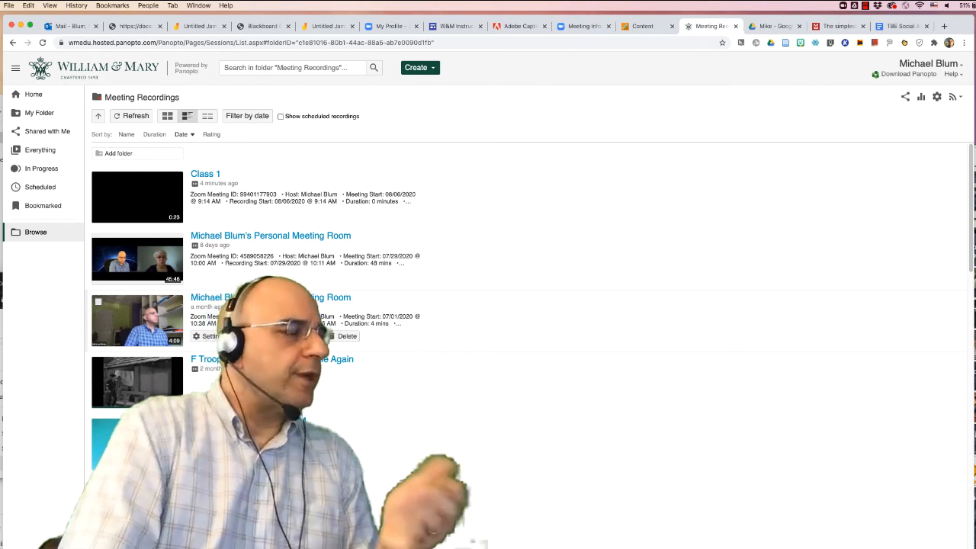
Search the personal Panopto folders for "cradle" and open the Cradle to Grave course folder to check the moved recording.
{"action": "left_click", "coordinate": [35, 233]}
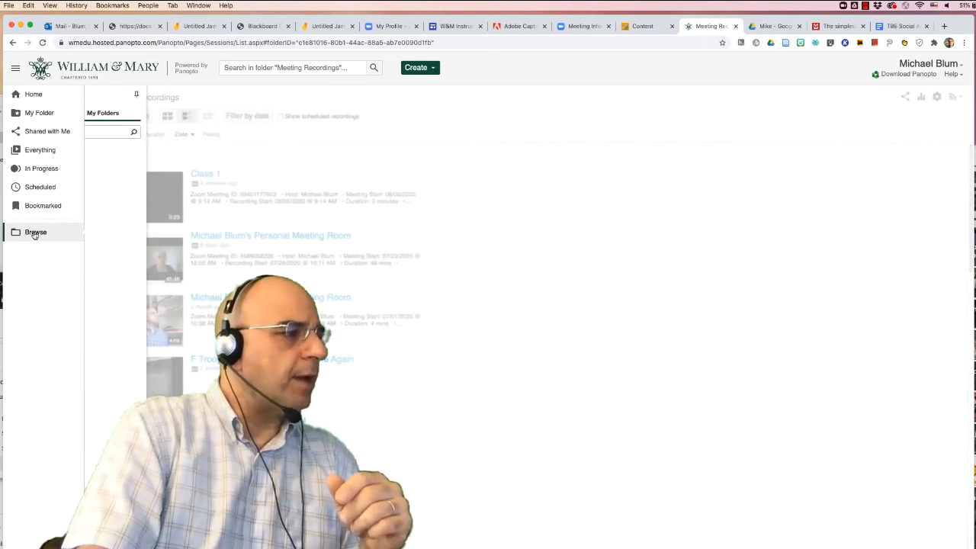
{"action": "left_click", "coordinate": [125, 132]}
{"action": "type", "text": "cra"}
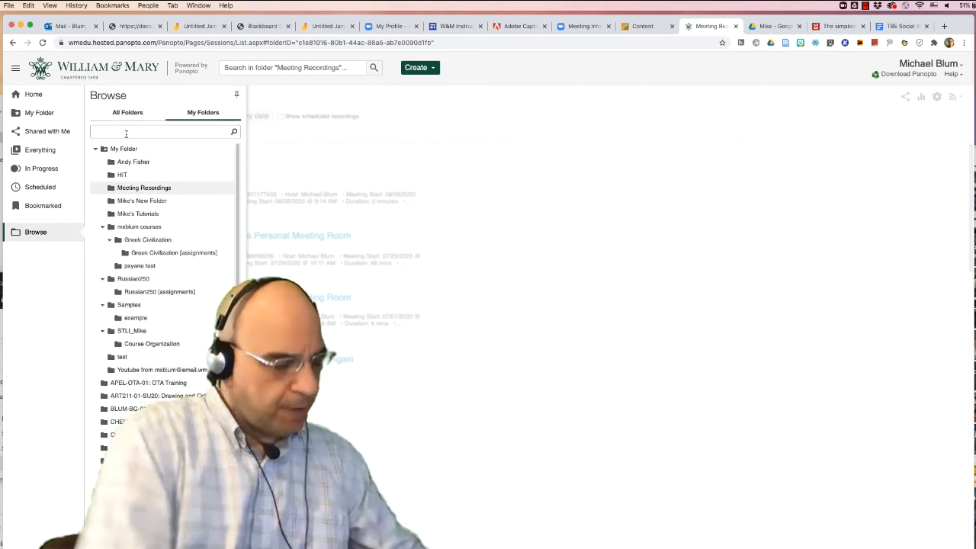
{"action": "type", "text": "dle"}
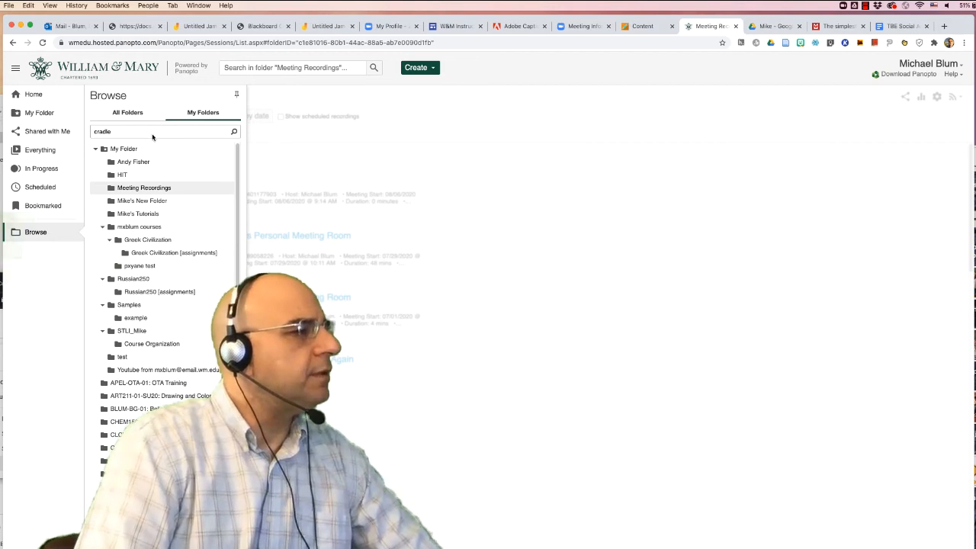
{"action": "left_click", "coordinate": [234, 132]}
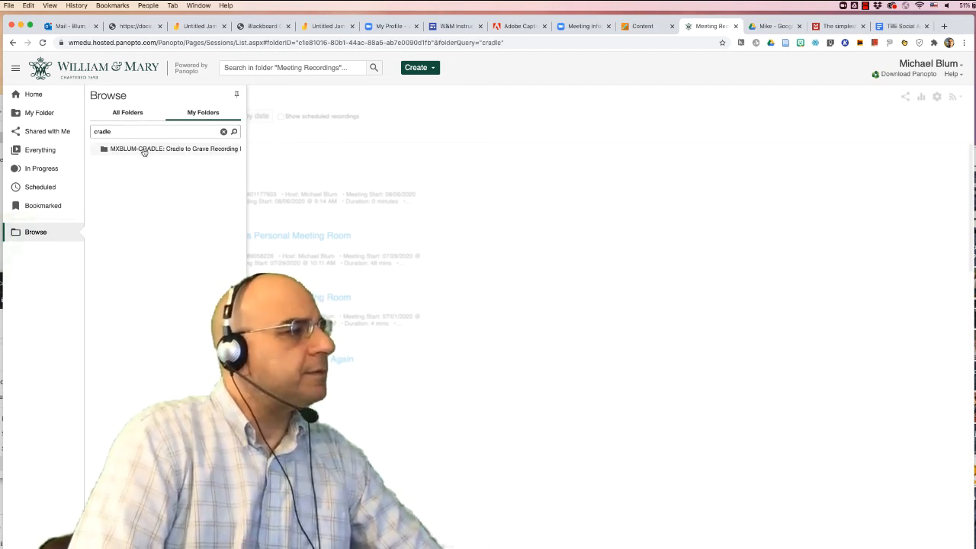
{"action": "left_click", "coordinate": [144, 150]}
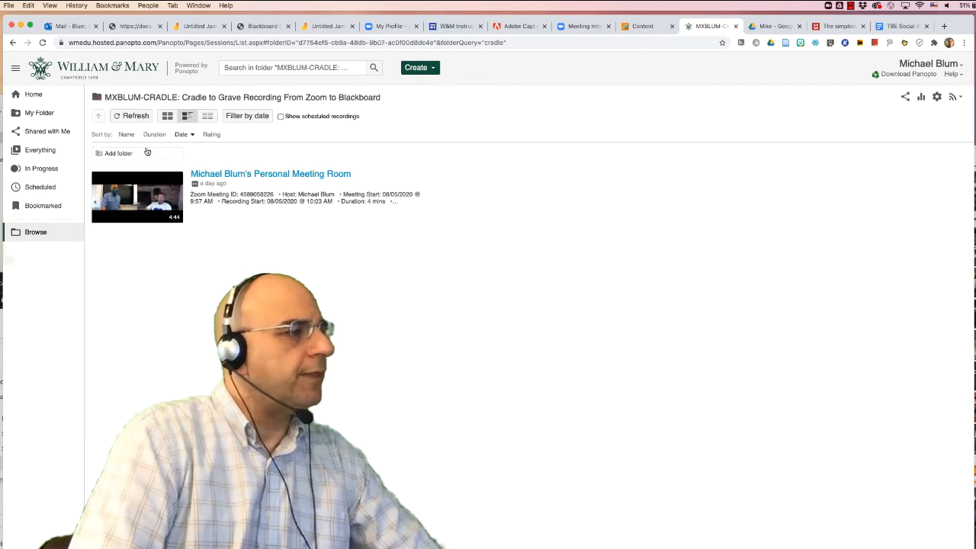
{"action": "mouse_move", "coordinate": [244, 195]}
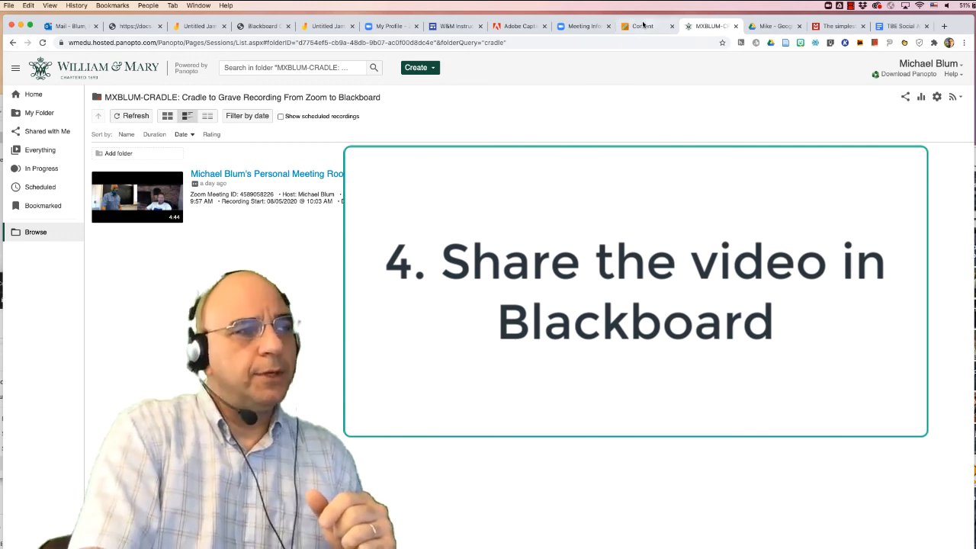
Embed the Personal Meeting Room recording from the course's Panopto folder as a Panopto video in Blackboard's Live Zoom Sessions content area.
{"action": "left_click", "coordinate": [638, 26]}
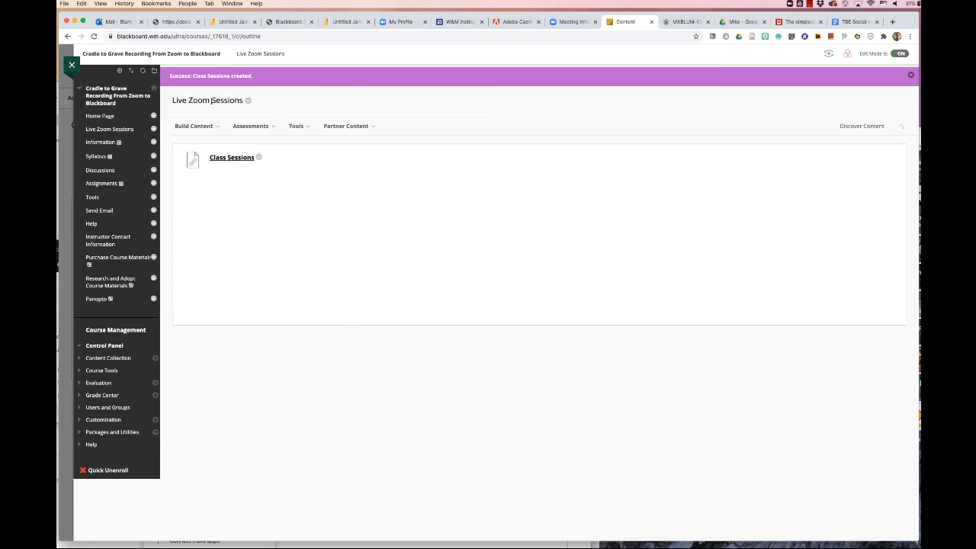
{"action": "left_click", "coordinate": [248, 100]}
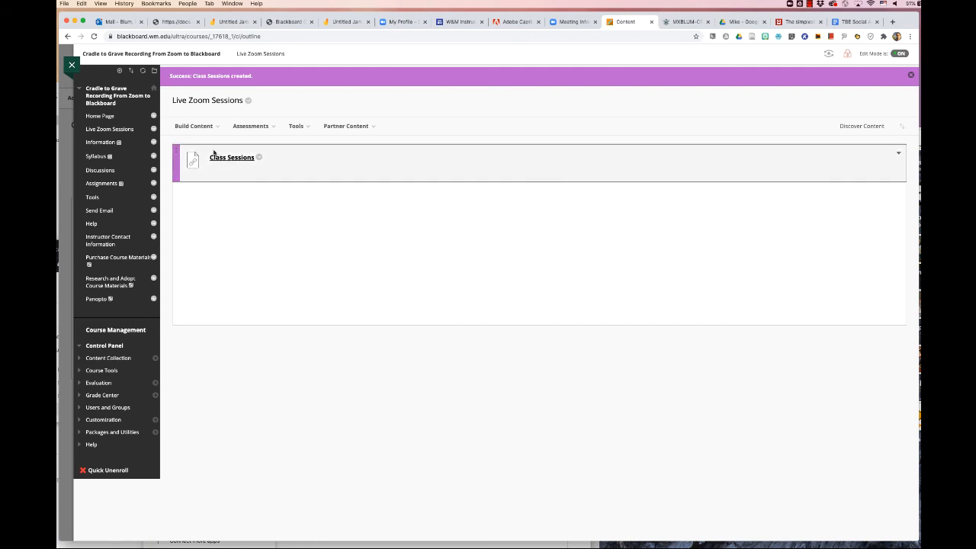
{"action": "left_click", "coordinate": [204, 126]}
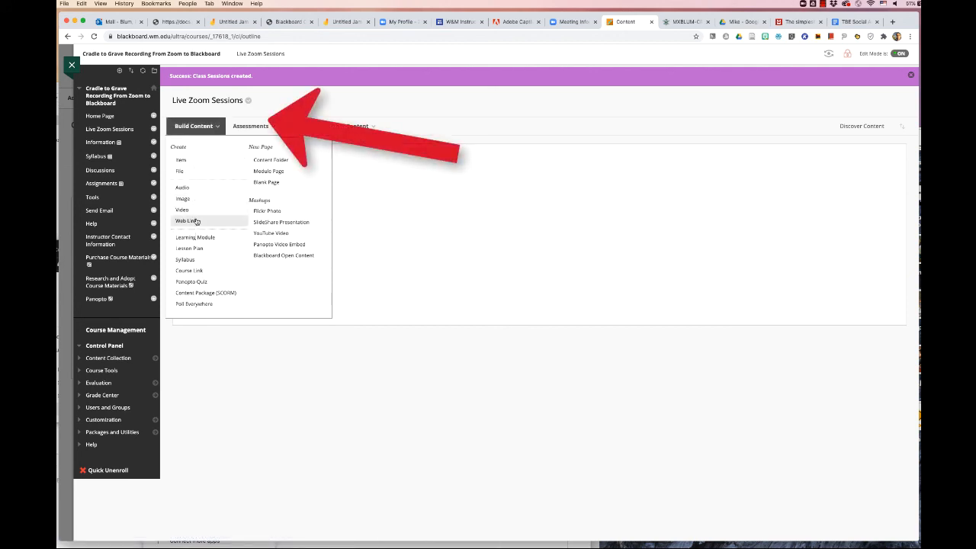
{"action": "left_click", "coordinate": [287, 244]}
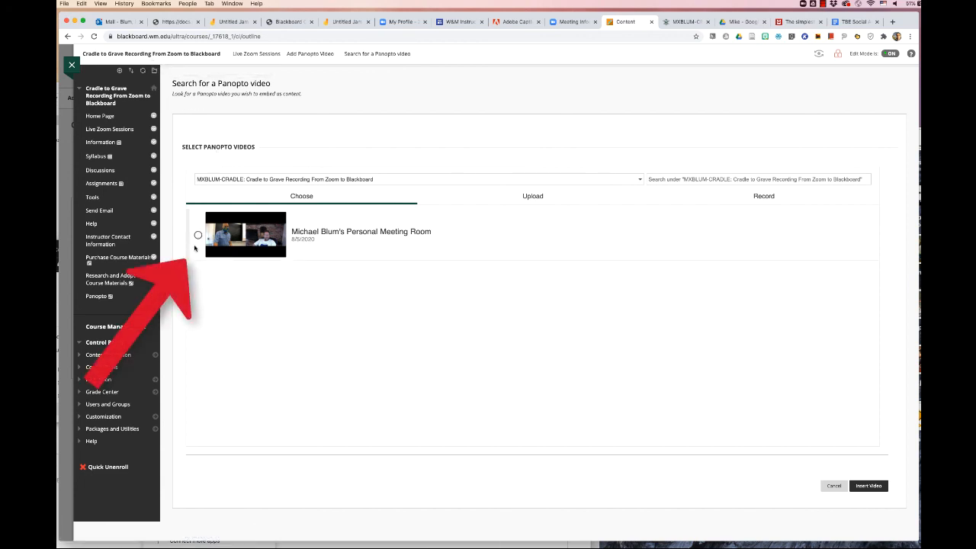
{"action": "left_click", "coordinate": [198, 235]}
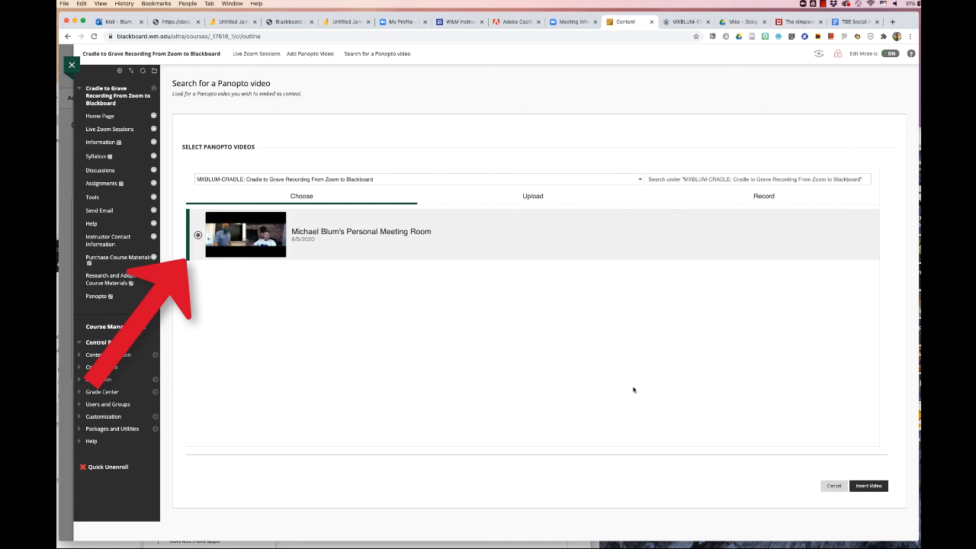
{"action": "left_click", "coordinate": [868, 485]}
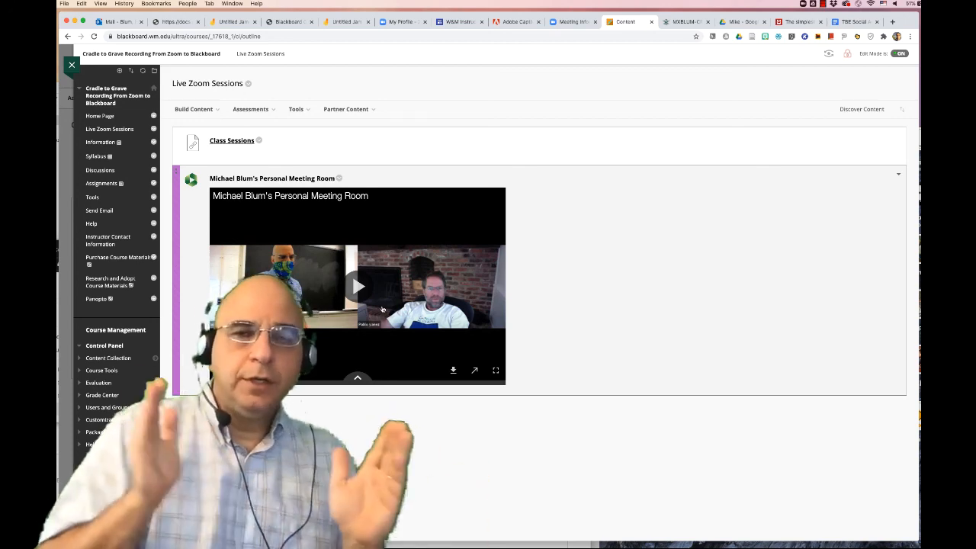
{"action": "left_click", "coordinate": [823, 4]}
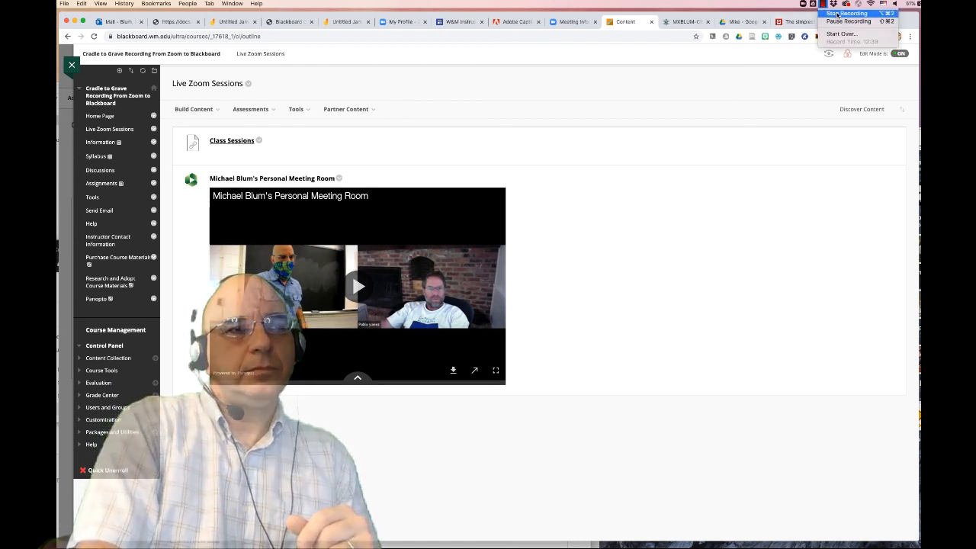